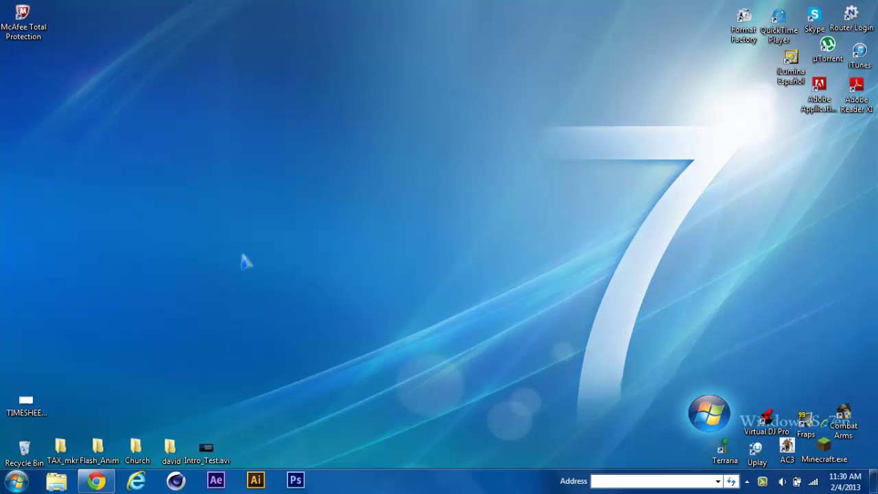
Look over the AOMEI website's home and store pages in the browser, and close the browser.
left_click(96, 480)
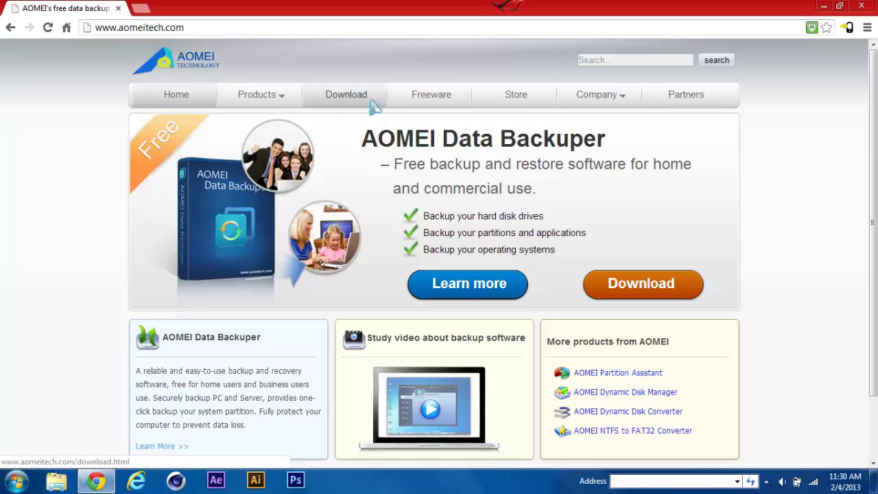
left_click(516, 100)
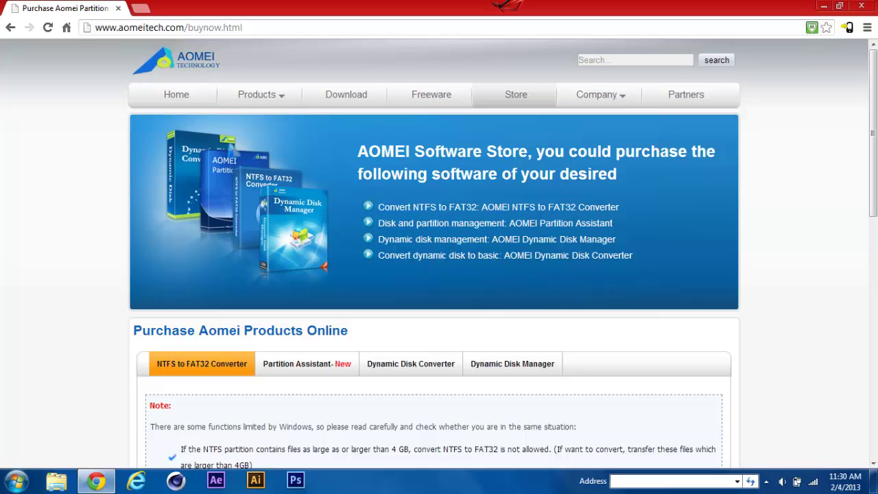
left_click(197, 102)
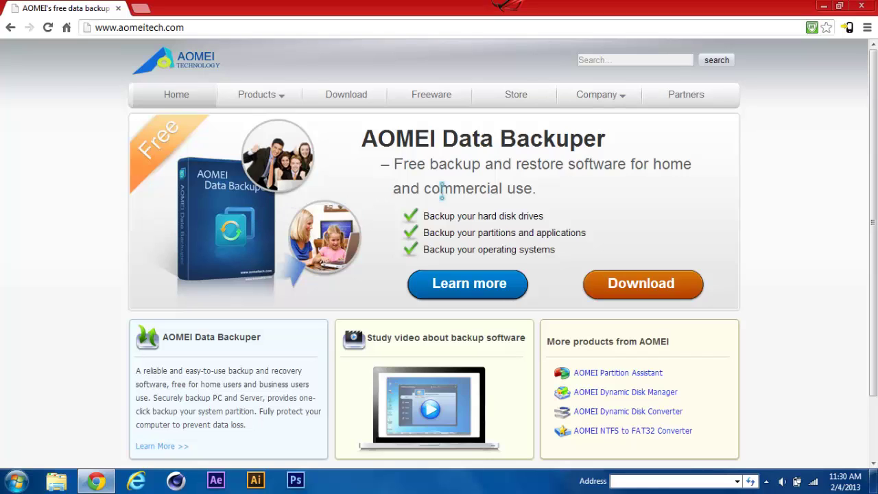
left_click(861, 5)
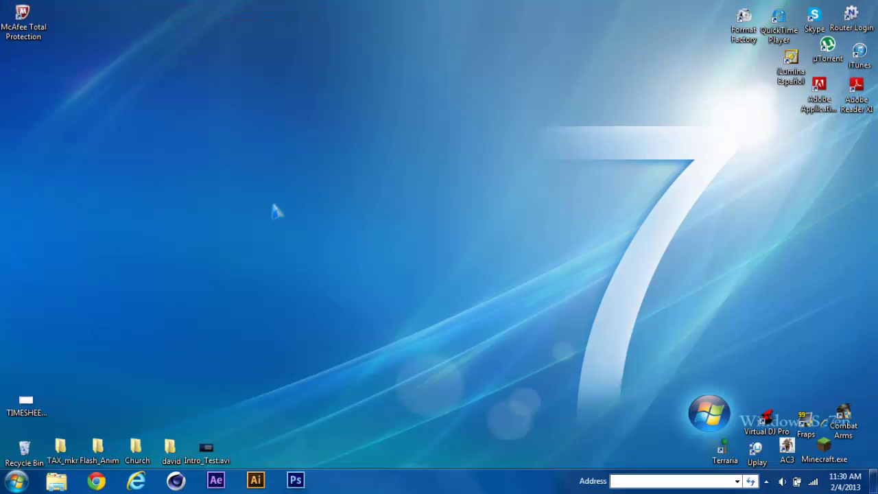
Launch AOMEI Data Backuper and move its window slightly higher on the desktop.
left_click(16, 480)
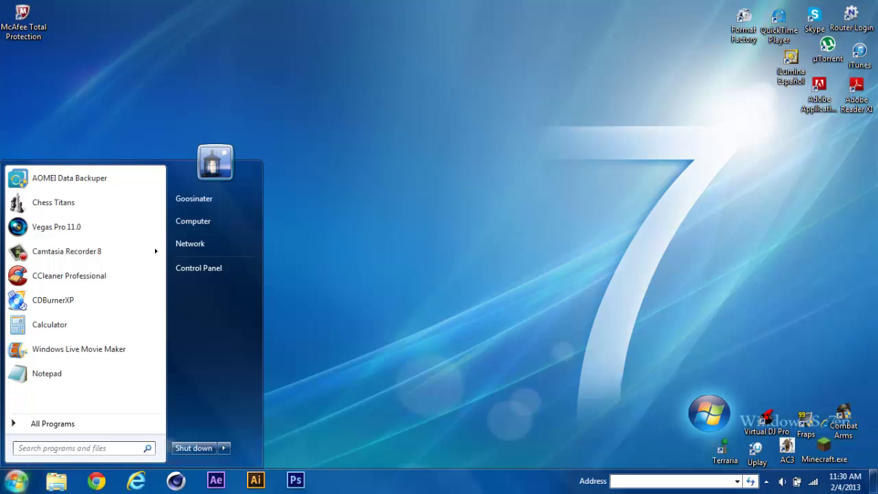
key("Return")
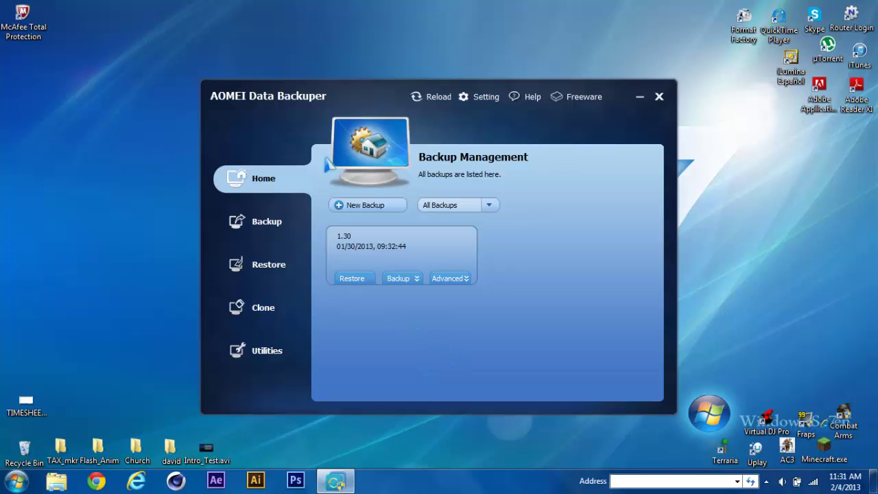
left_click_drag(372, 94, 369, 67)
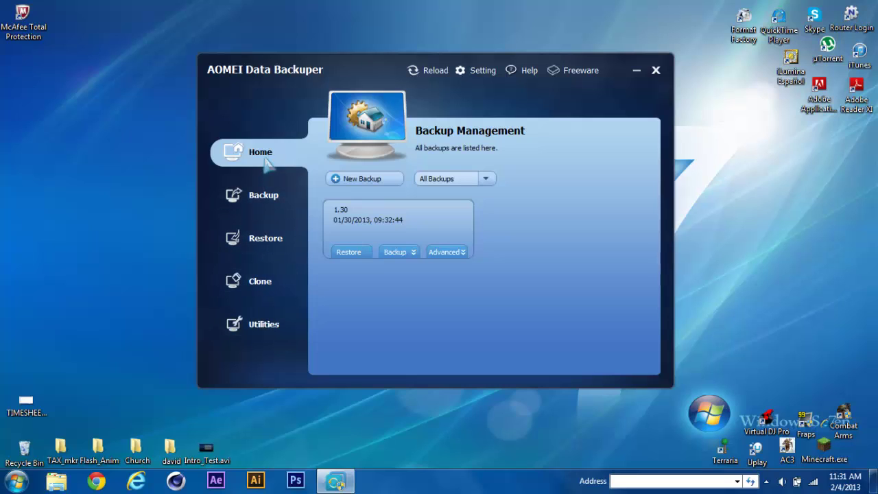
Look through the Backup, Restore, Clone and Utilities sections and return to Home.
left_click(263, 195)
left_click(257, 238)
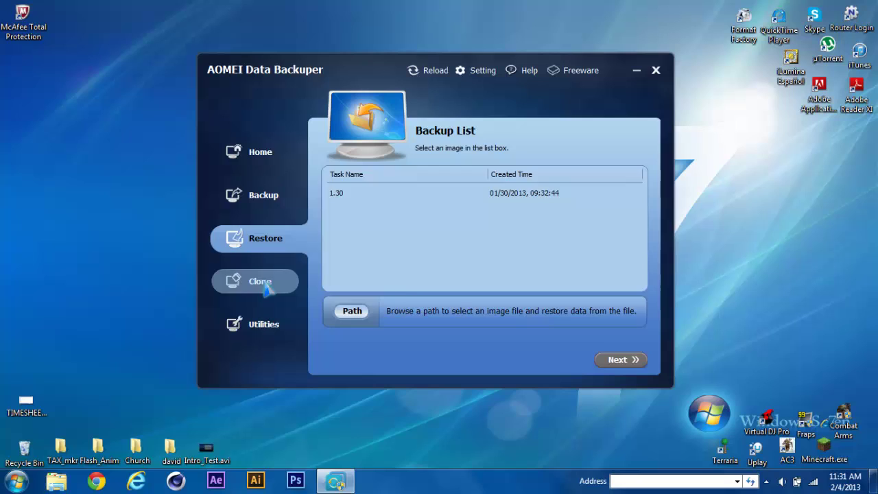
left_click(268, 288)
left_click(271, 323)
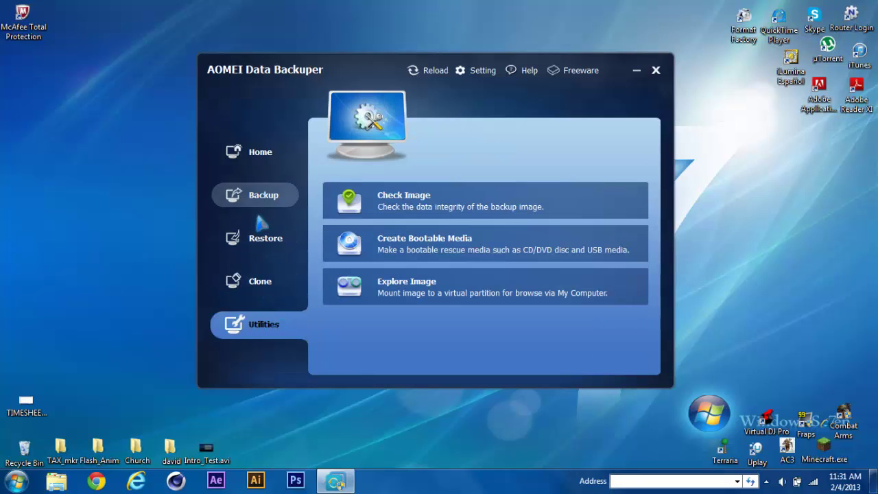
left_click(263, 164)
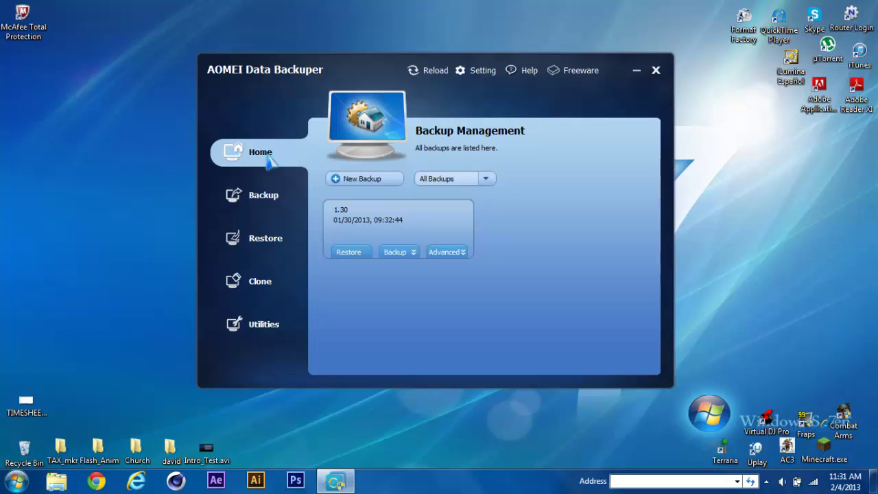
Try choosing Disk1 and Disk0 as the source of a disk backup, and leave without adding a disk.
left_click(274, 187)
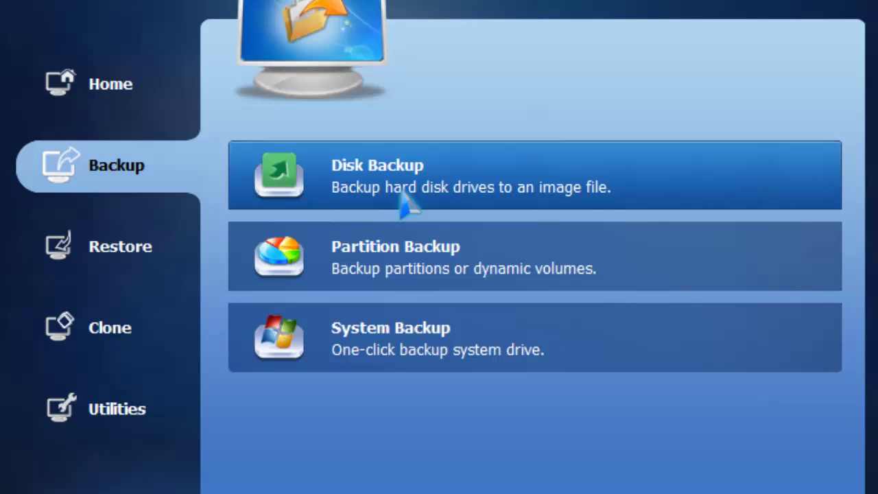
left_click(398, 168)
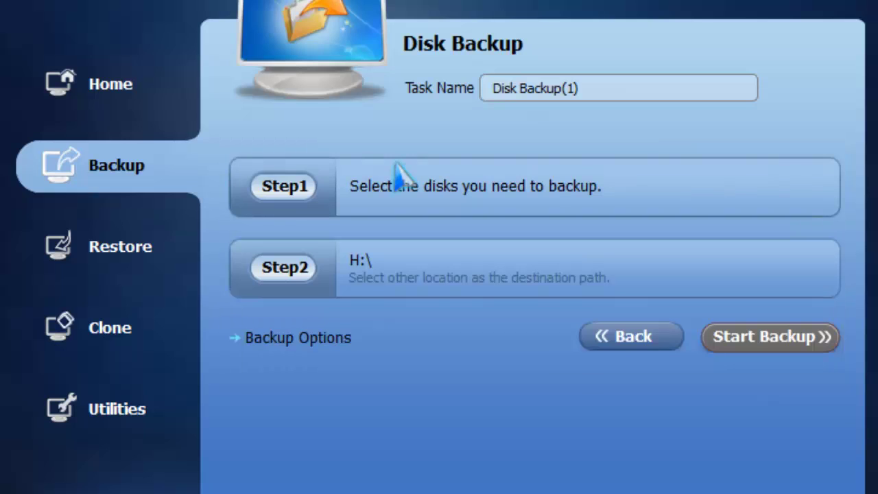
left_click(308, 200)
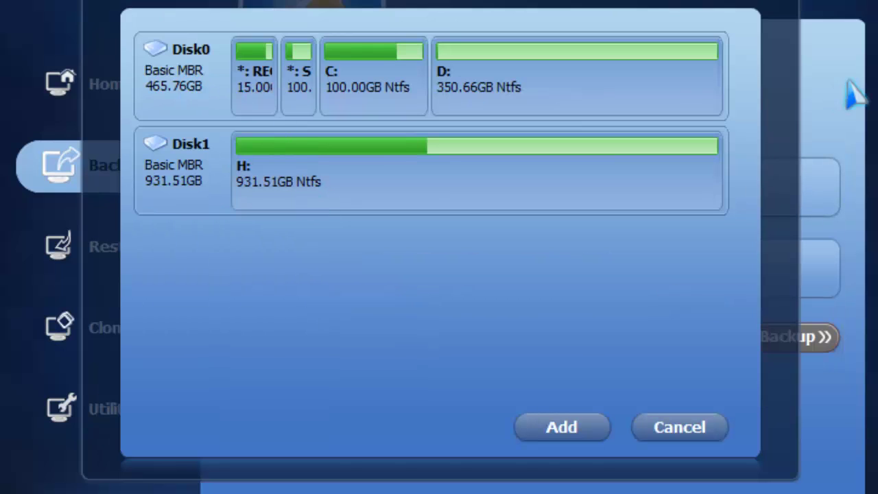
mouse_move(571, 76)
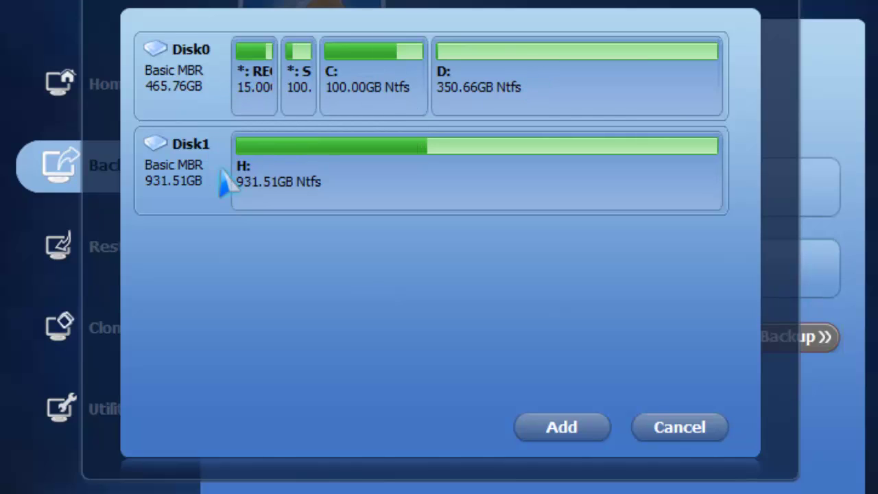
left_click(327, 183)
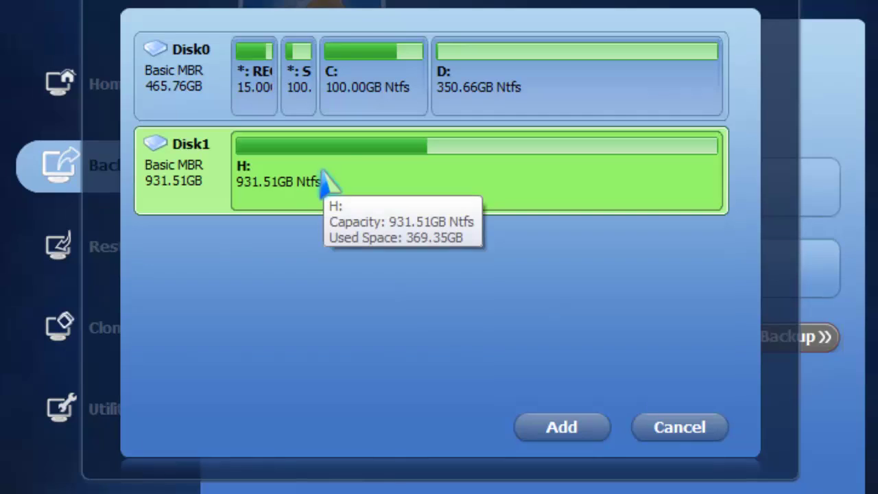
left_click(353, 96)
left_click(342, 155)
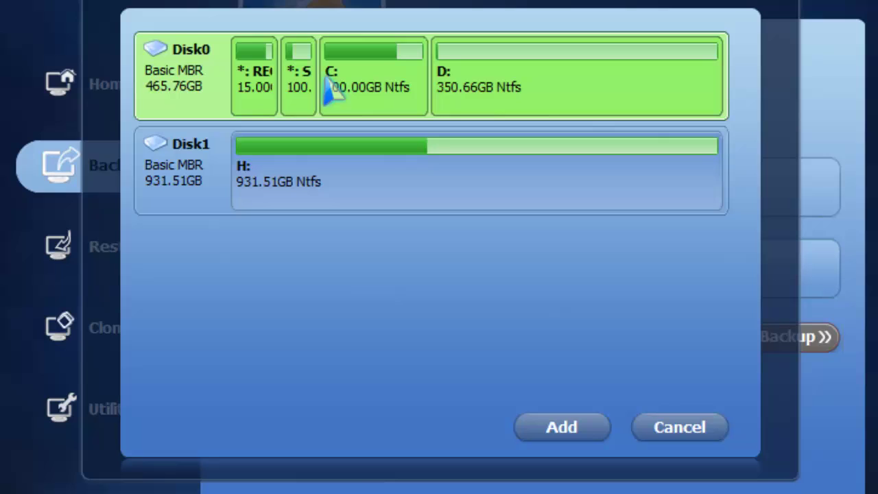
mouse_move(494, 56)
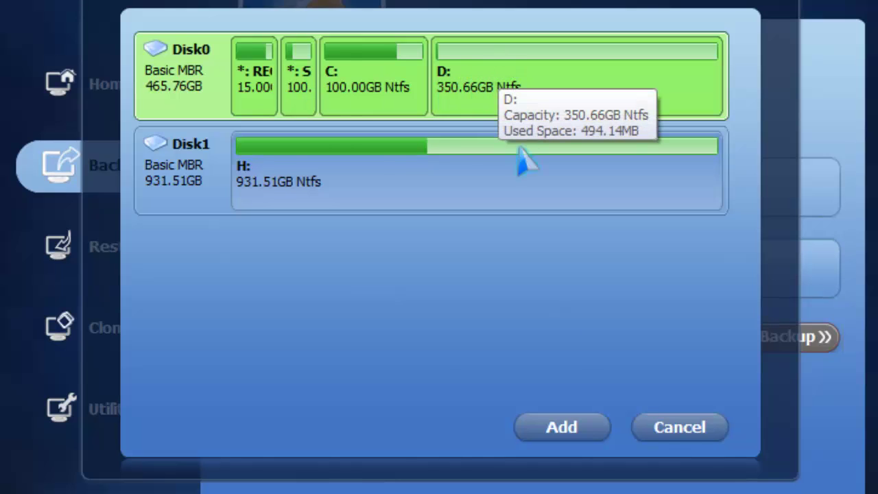
left_click(676, 430)
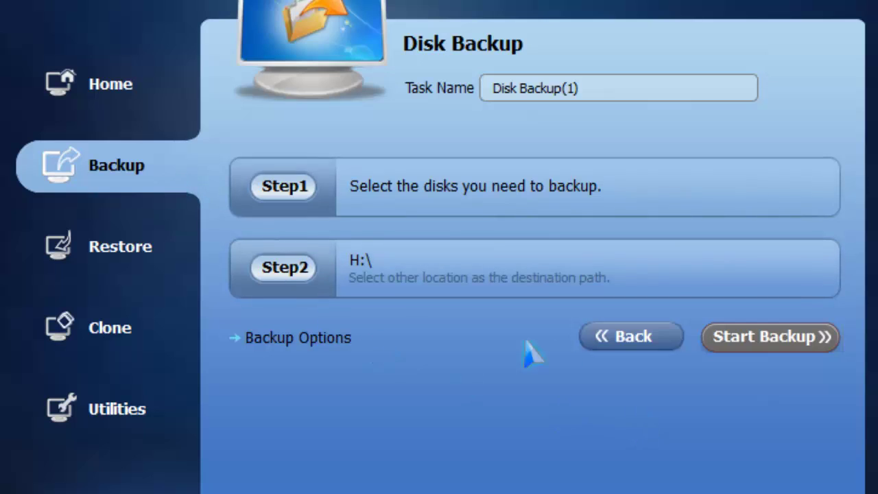
left_click(609, 342)
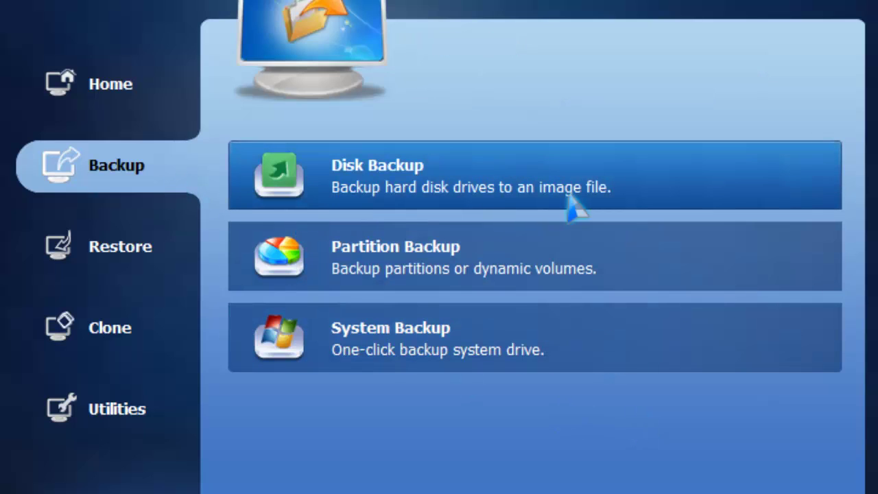
Try choosing individual Disk0 partitions such as C: and D: for a partition backup, and leave without adding any.
left_click(404, 272)
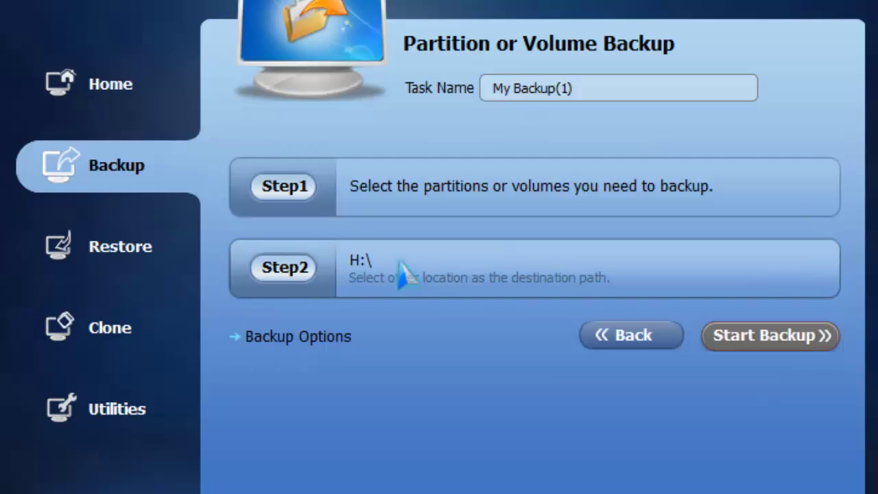
left_click(296, 201)
left_click(336, 88)
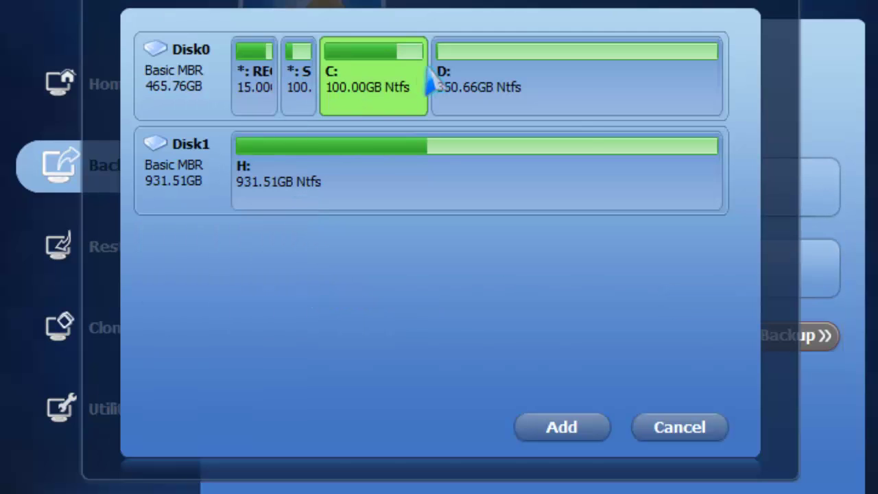
left_click(453, 68)
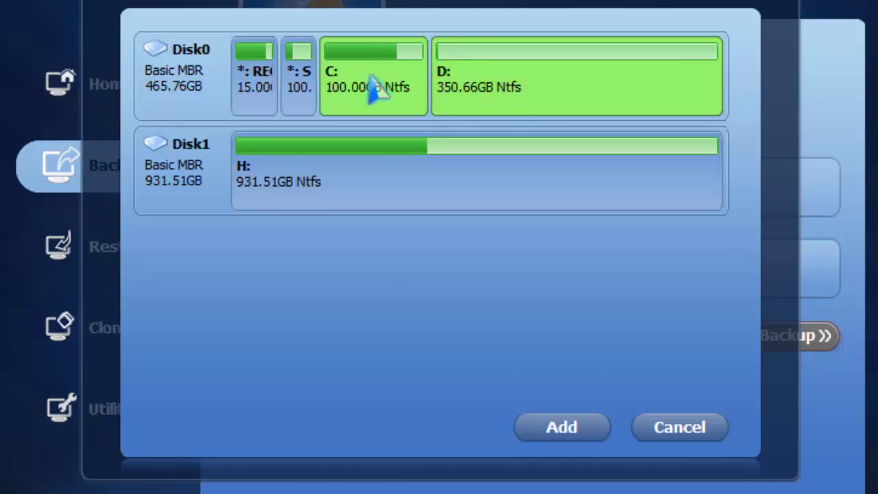
left_click(373, 86)
left_click(269, 88)
left_click(295, 85)
left_click(295, 88)
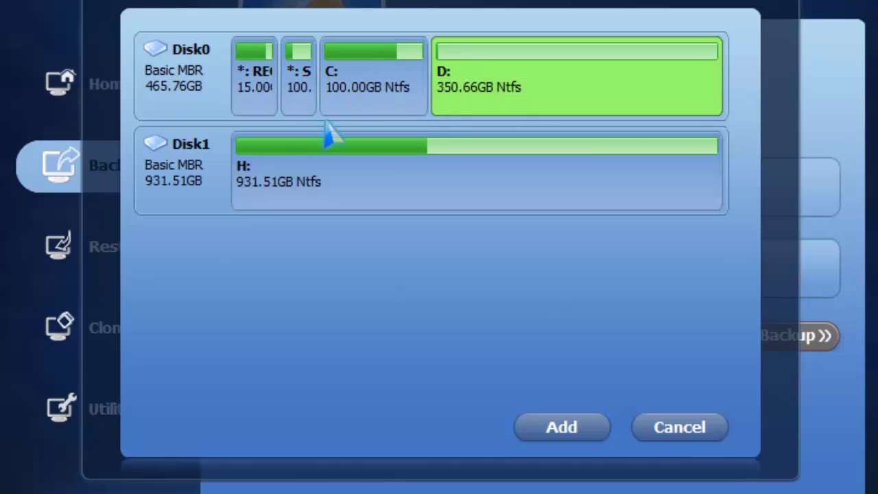
left_click(449, 110)
left_click(454, 92)
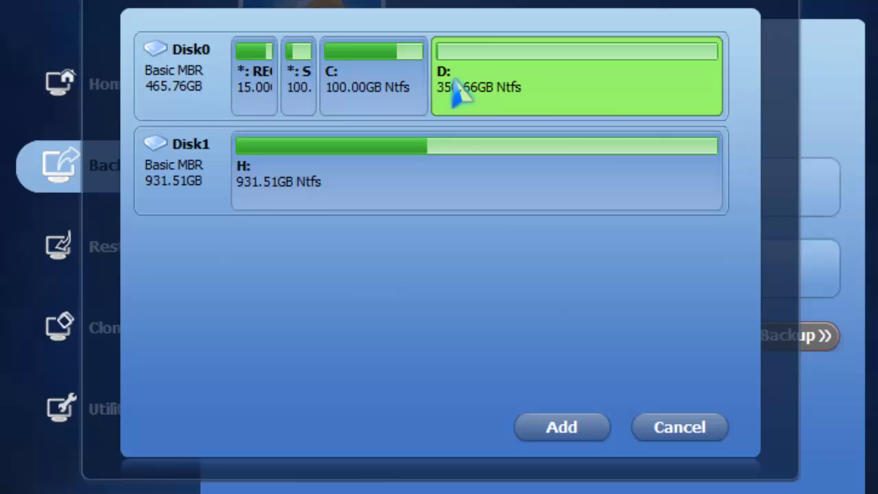
left_click(672, 427)
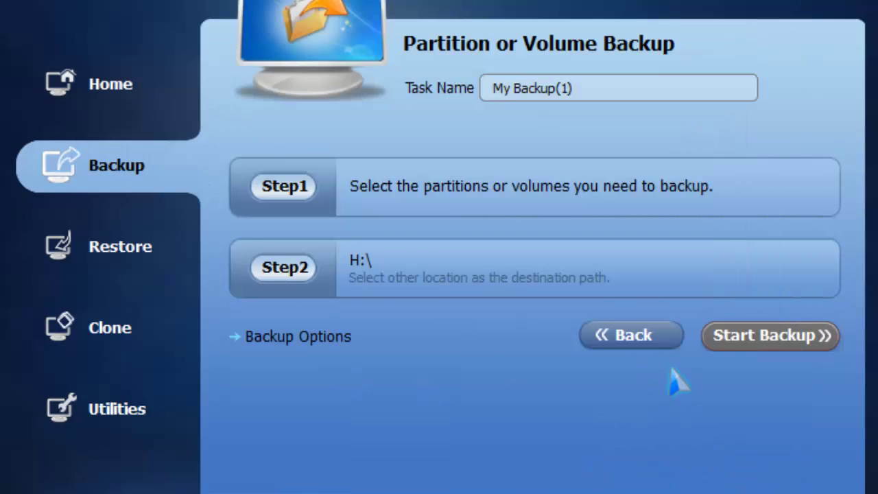
left_click(638, 337)
Examine the System Backup setup with its SYSTEM and C: source volumes, and return to the backup types.
left_click(376, 353)
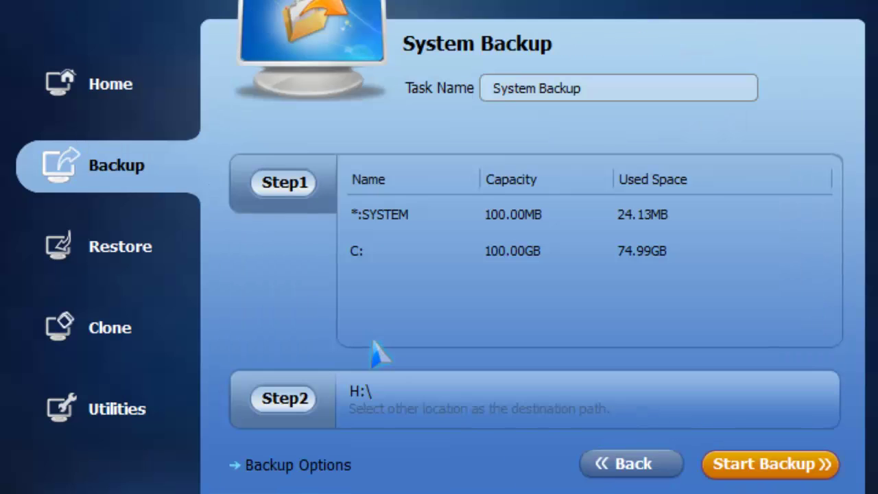
left_click(400, 253)
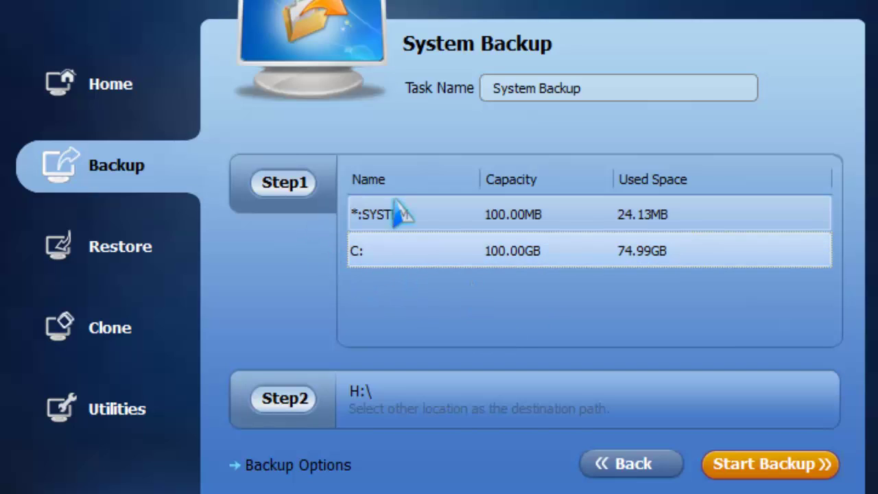
left_click(425, 215)
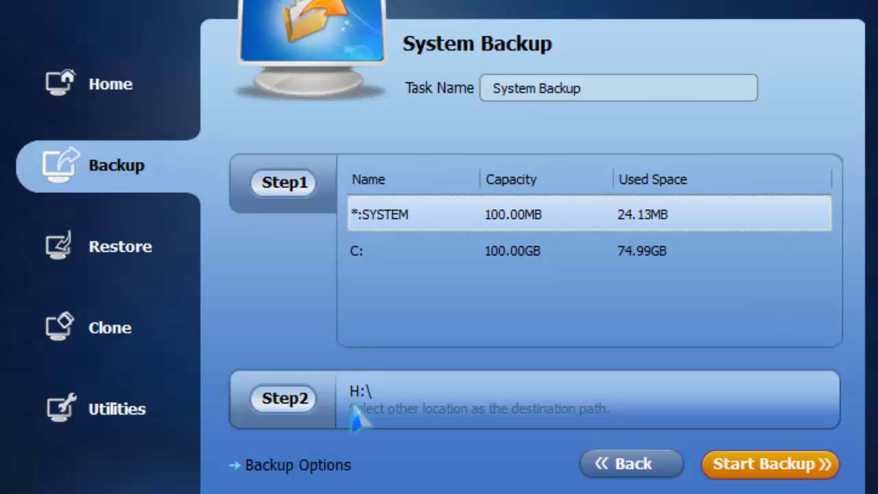
left_click(617, 466)
Select the 1.30 backup image in the Restore section's backup list.
left_click(143, 266)
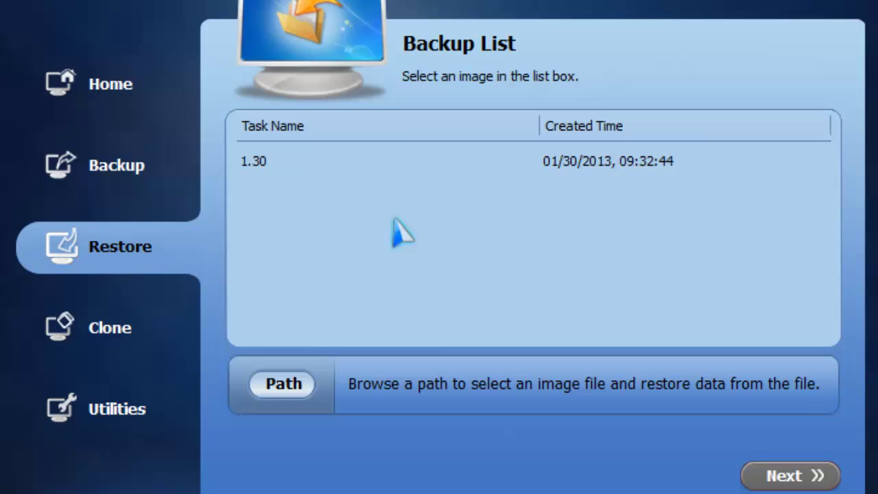
left_click(300, 171)
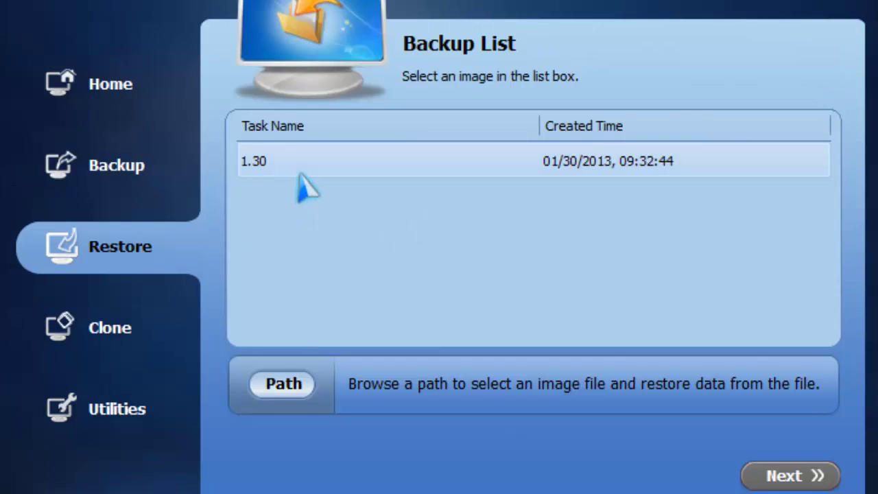
left_click(116, 174)
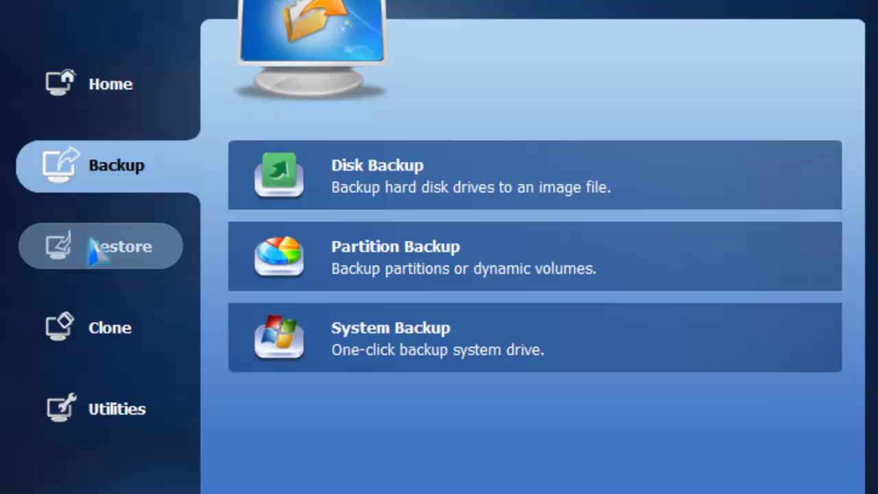
left_click(123, 246)
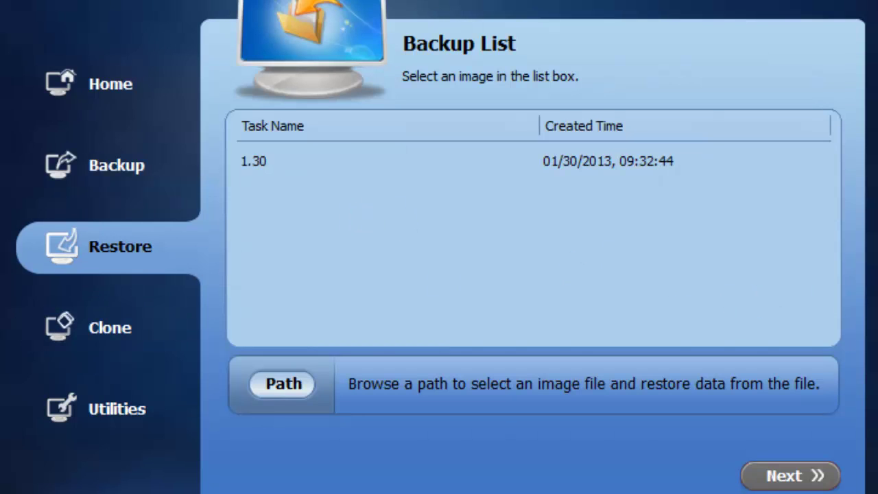
key("super")
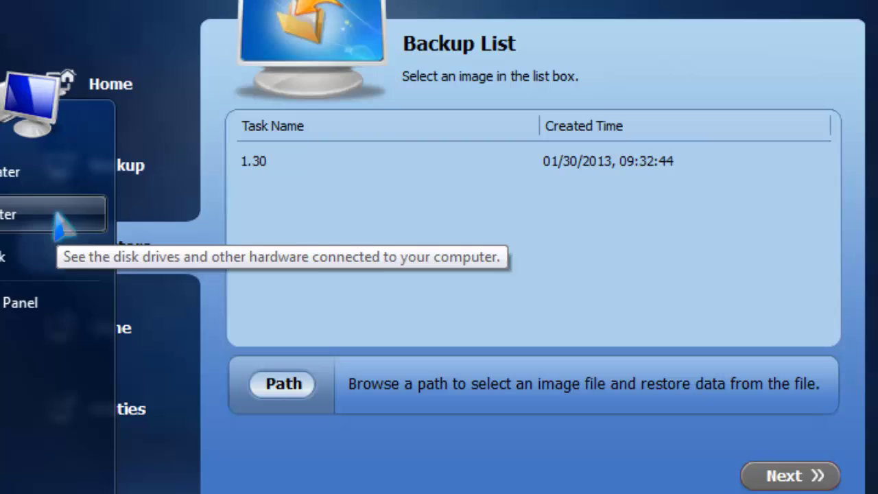
left_click(384, 274)
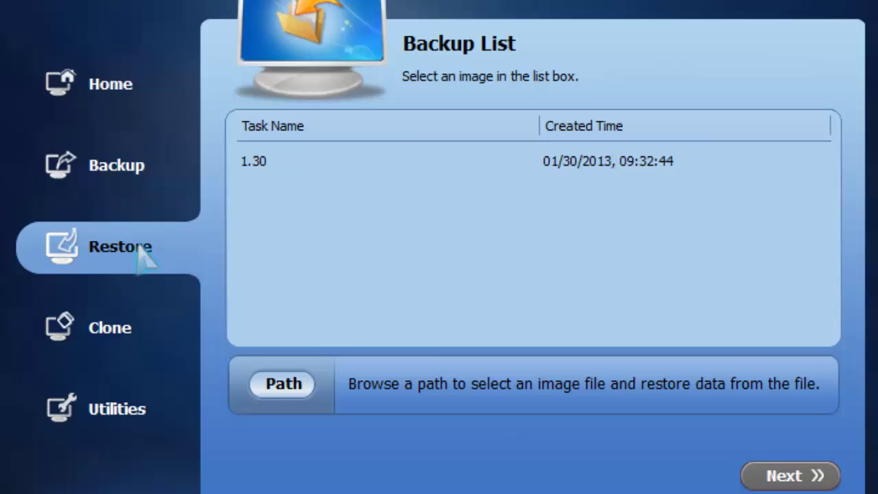
left_click(304, 171)
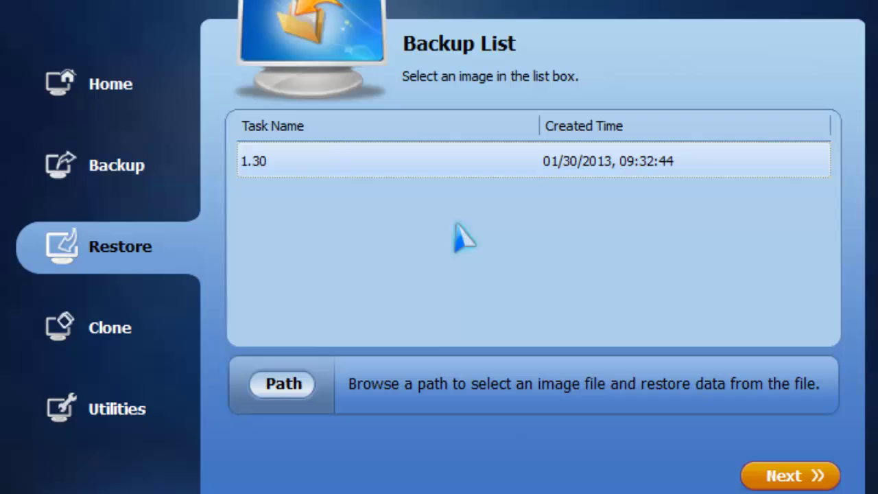
Examine the Clone options and the Utilities for checking images, creating bootable media and exploring images.
left_click(181, 321)
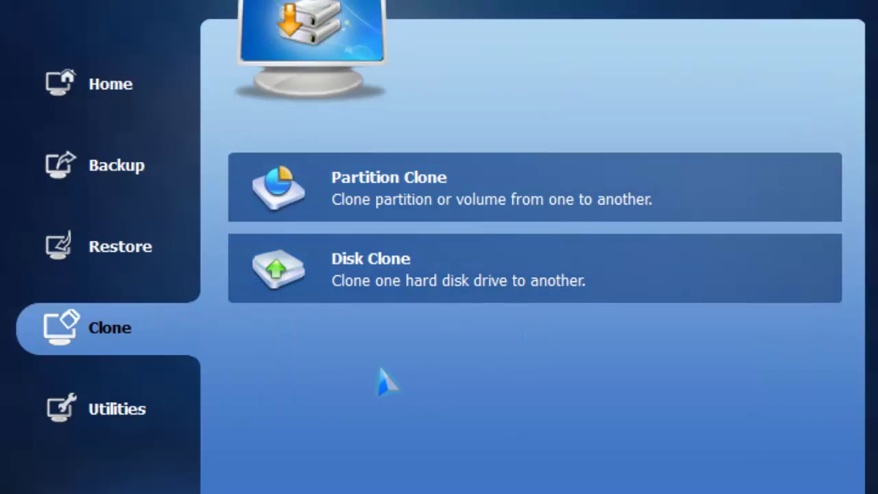
left_click(177, 411)
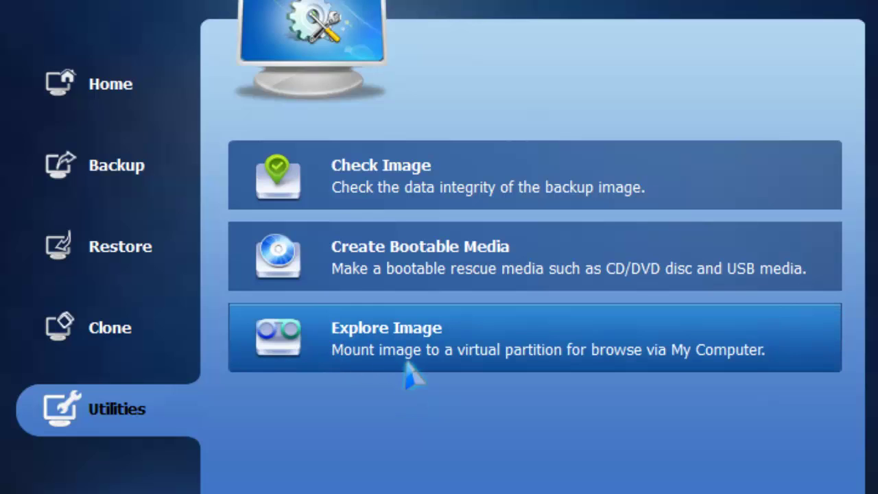
Set up a partition backup with Disk0's D: partition added as the source.
left_click(145, 170)
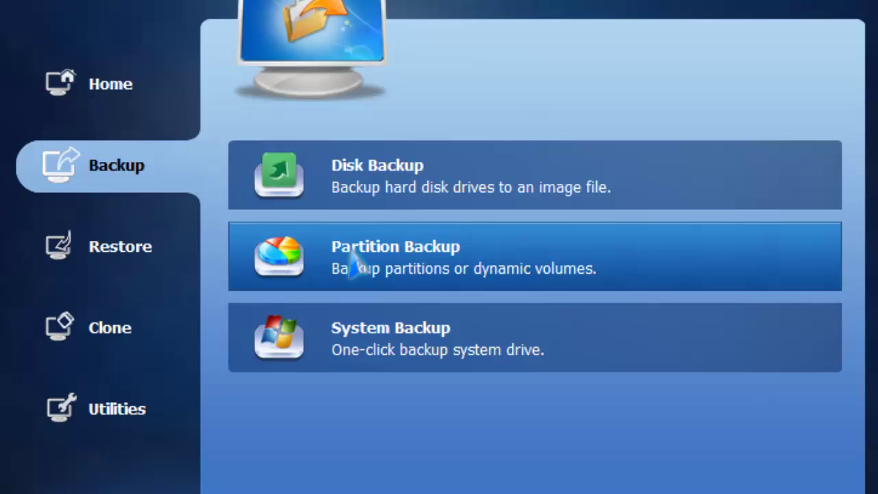
left_click(409, 265)
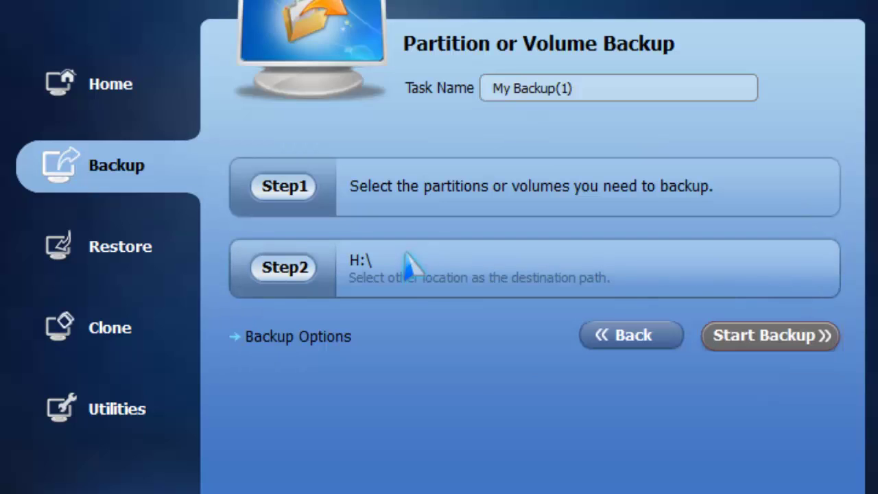
left_click(292, 205)
left_click(364, 108)
left_click(364, 104)
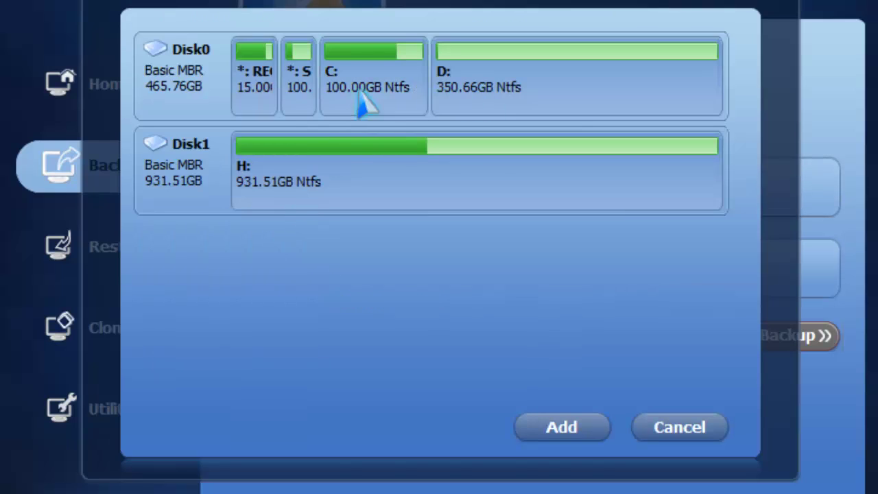
left_click(468, 86)
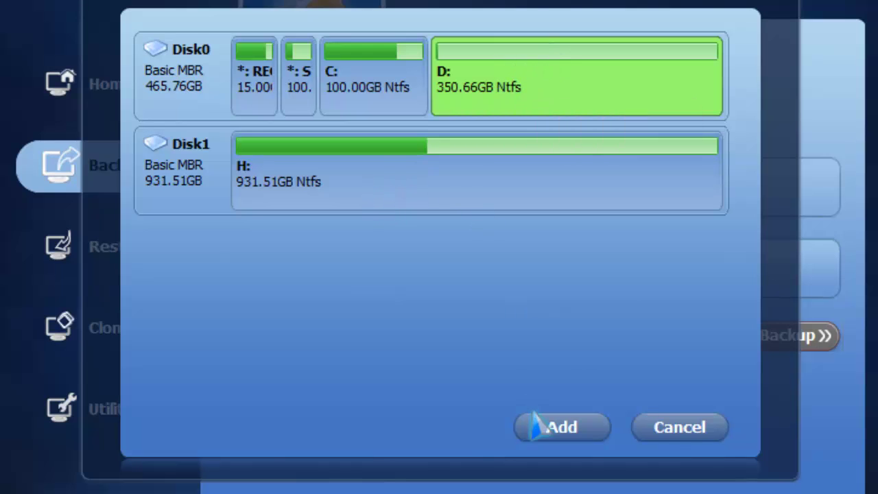
left_click(560, 429)
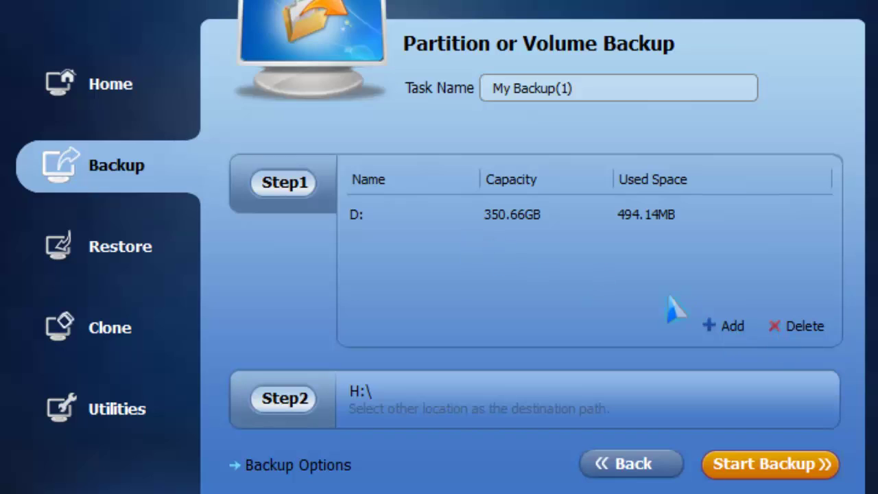
Create a folder named 2.4.2013 on drive H: and set it as the backup destination.
left_click(284, 404)
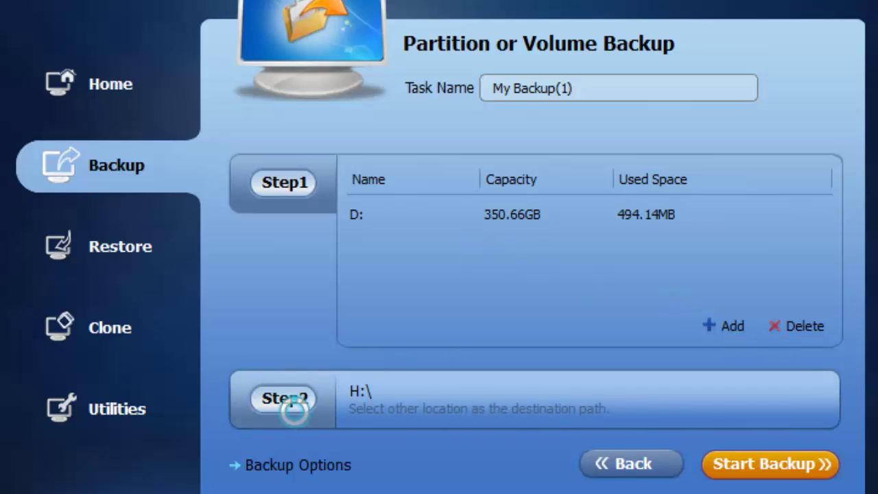
left_click(278, 410)
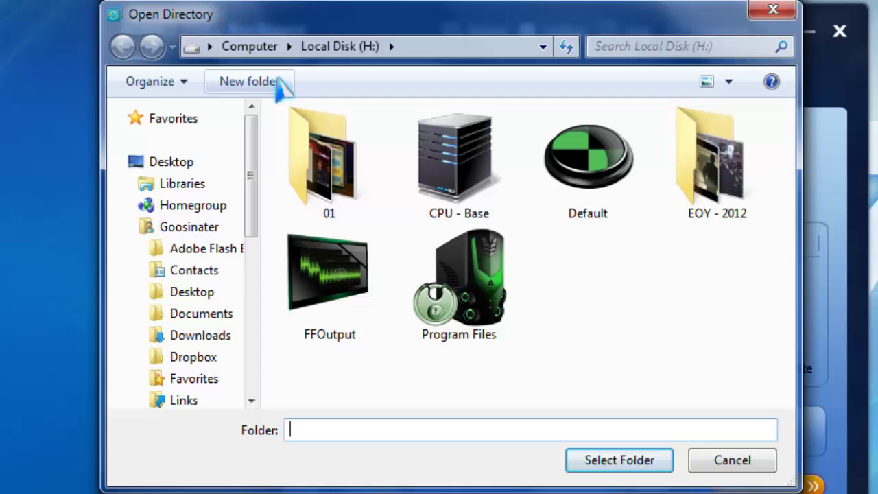
left_click(279, 77)
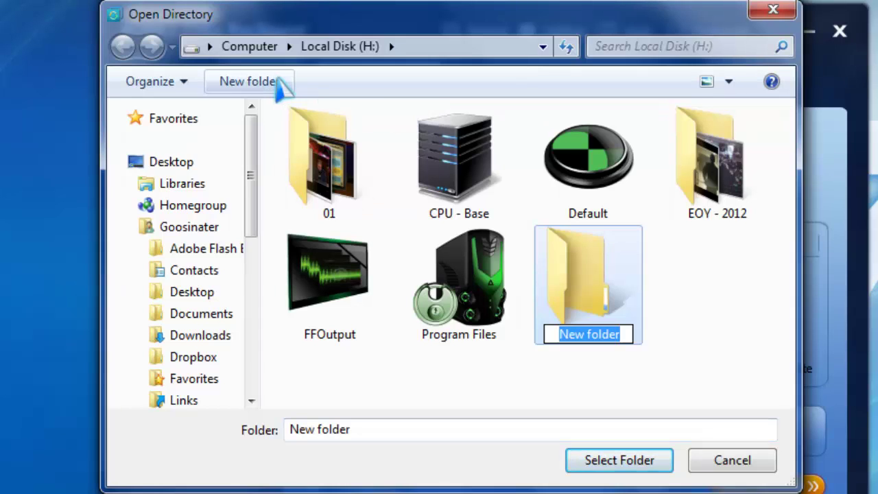
type("2")
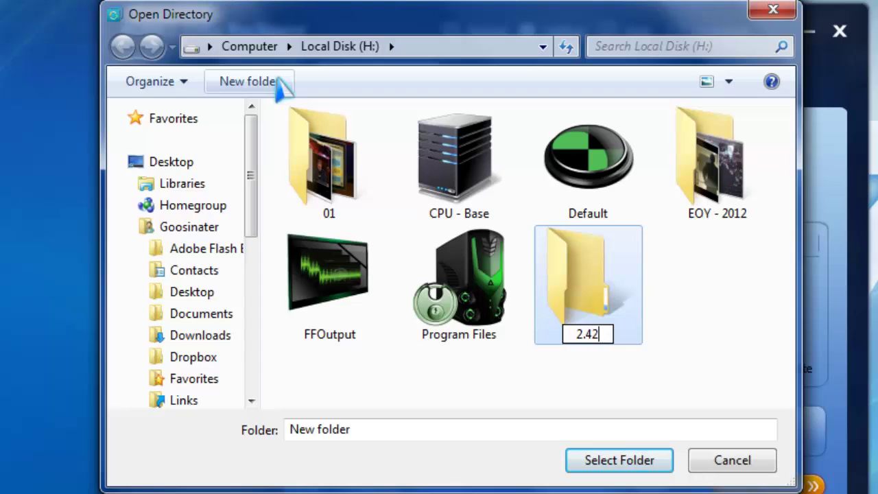
type(".4.2013")
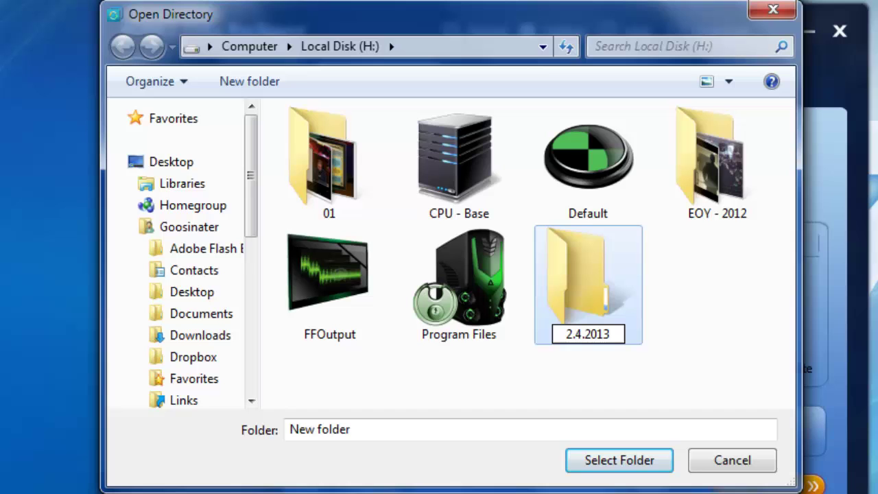
left_click(638, 465)
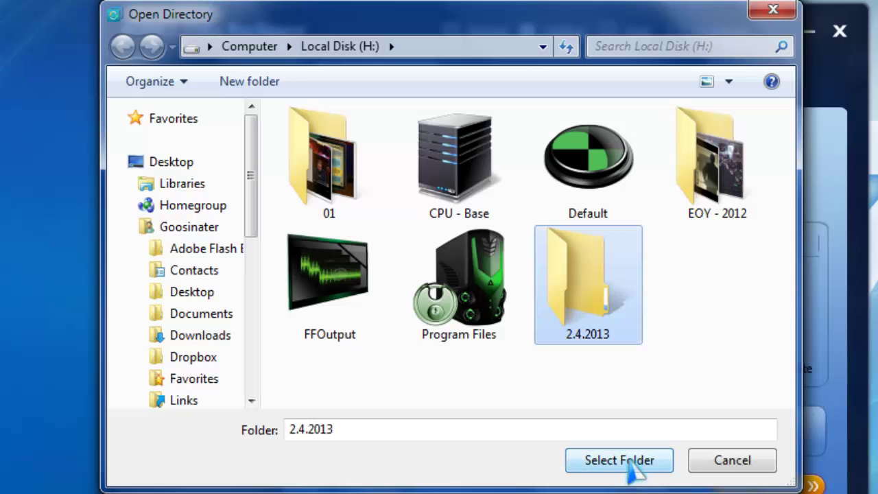
left_click(638, 465)
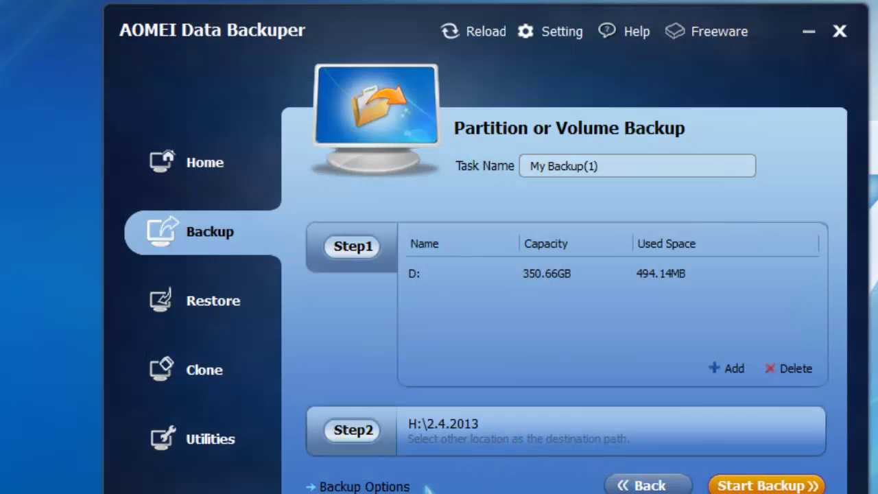
Examine the backup options for comments, compression, encryption, splitting, intelligent sector and VSS, and accept them as they are.
left_click(364, 486)
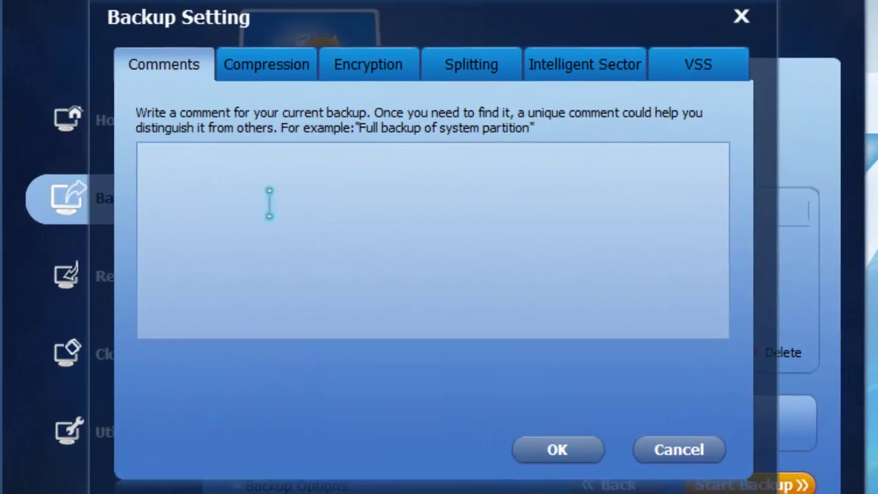
left_click(284, 75)
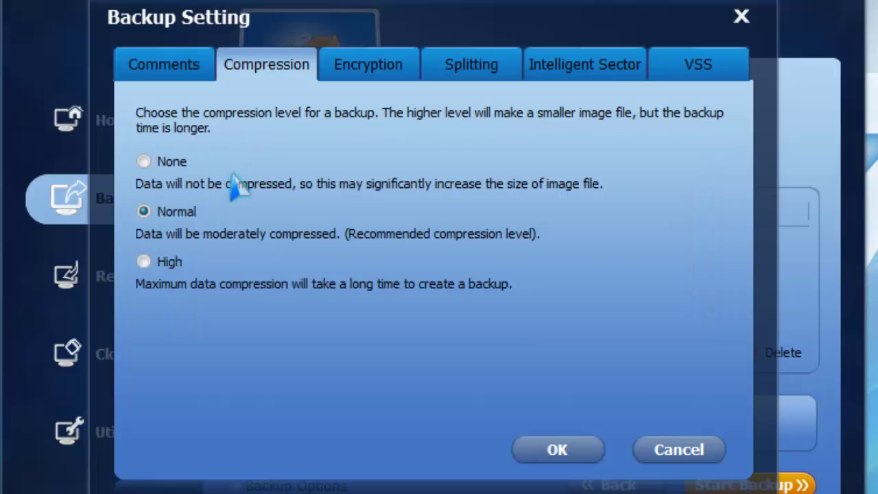
left_click(363, 69)
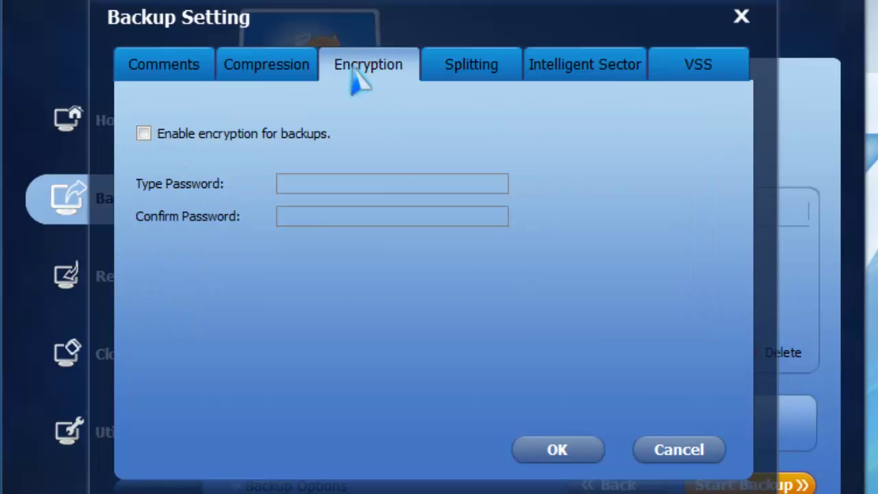
left_click(480, 72)
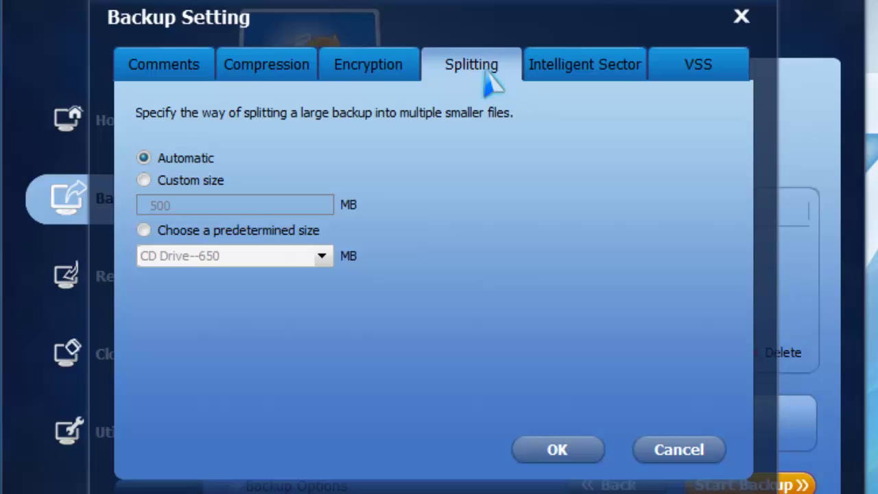
left_click(587, 74)
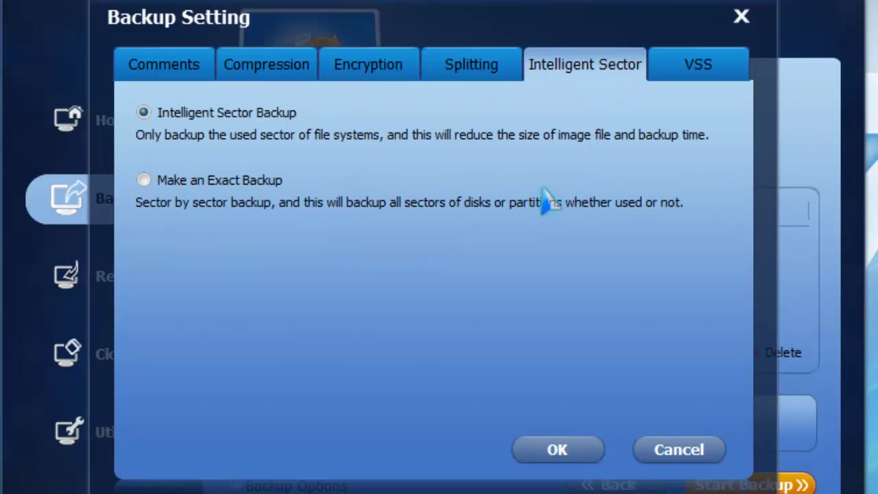
left_click(683, 74)
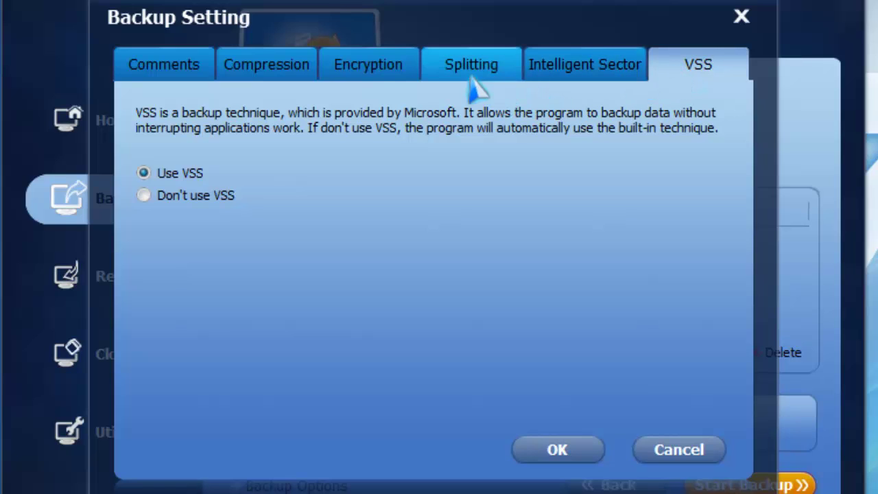
left_click(371, 71)
left_click(269, 74)
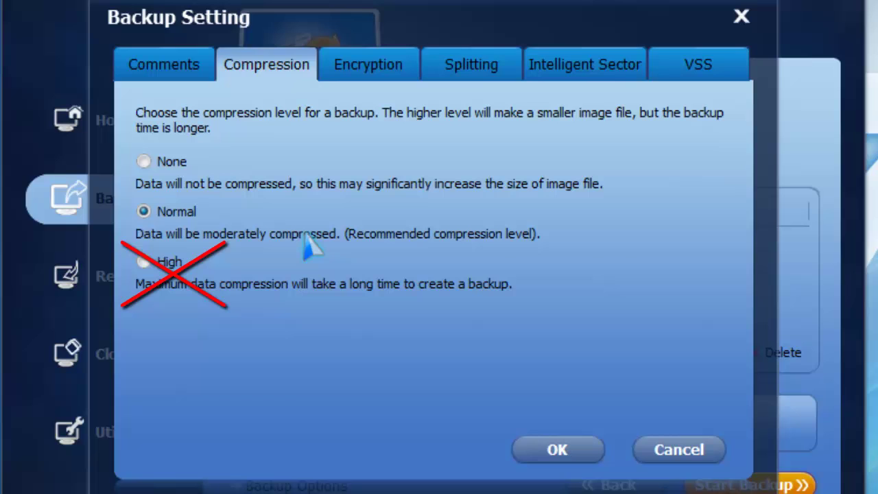
left_click(186, 72)
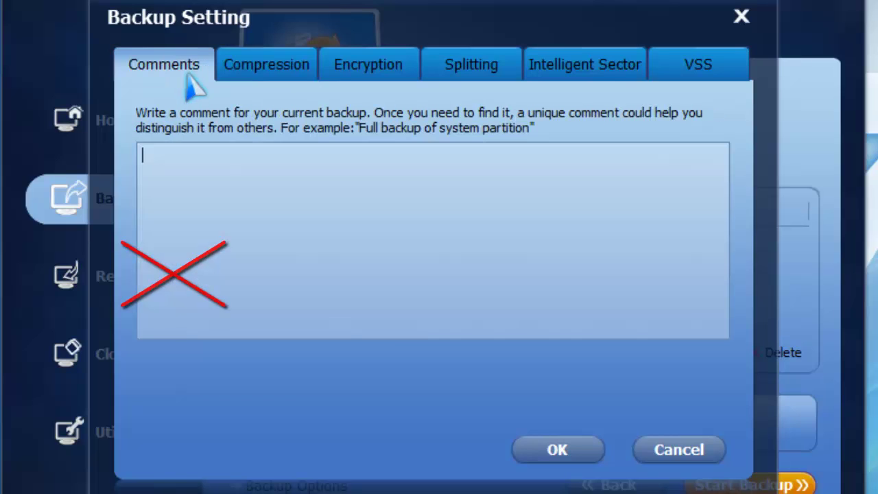
left_click(555, 450)
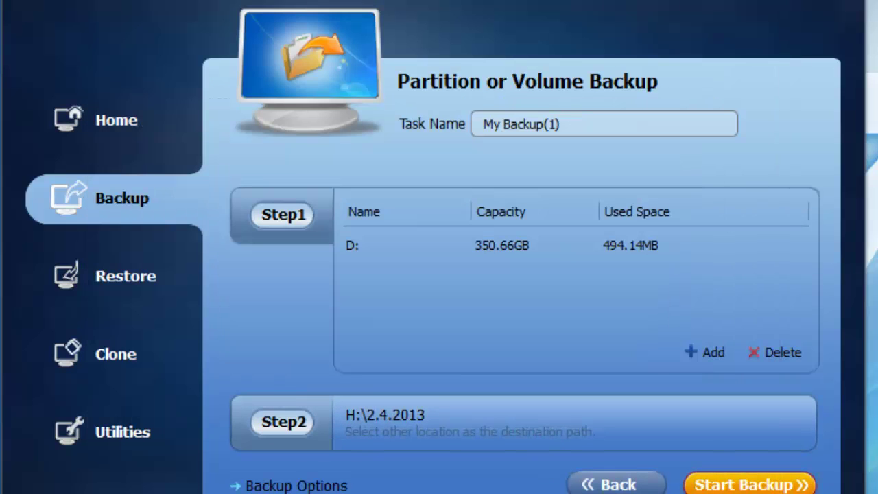
Run the D: partition backup to completion and return to the list of backups.
left_click(749, 484)
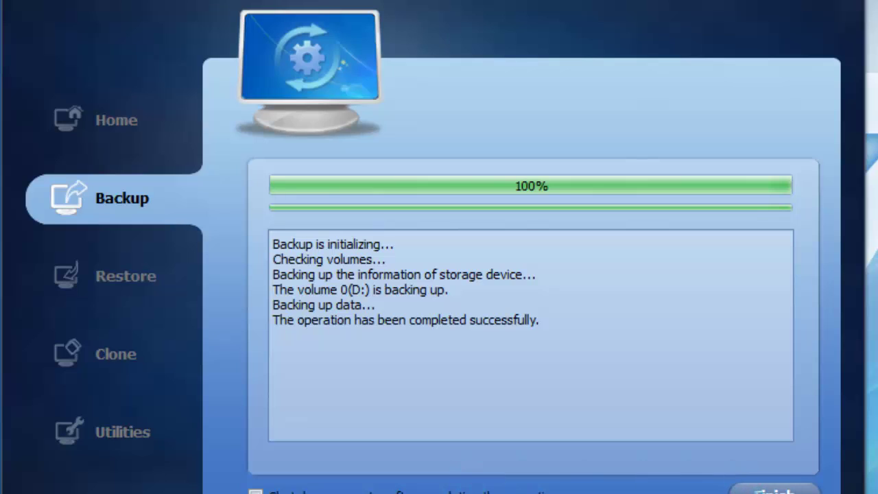
left_click(773, 490)
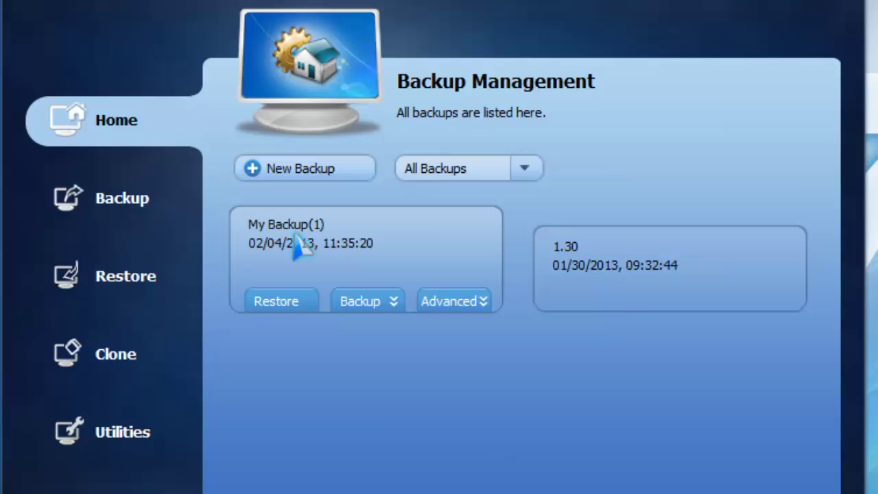
mouse_move(666, 262)
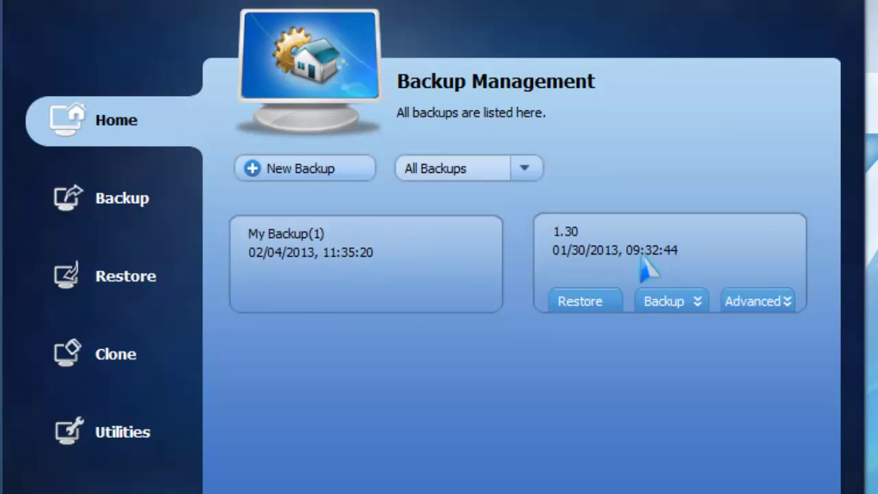
mouse_move(275, 257)
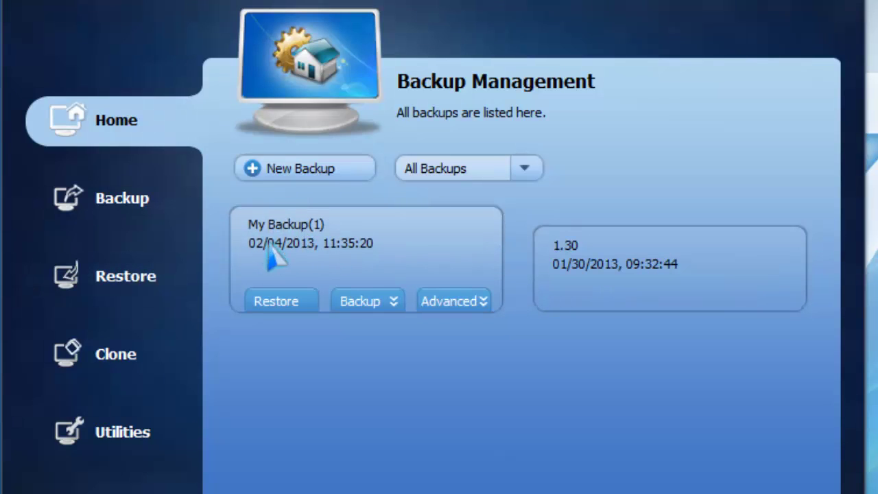
Examine the task name field of a new partition backup, and return to the backup list without starting it.
left_click(171, 214)
left_click(363, 281)
left_click_drag(590, 124, 478, 123)
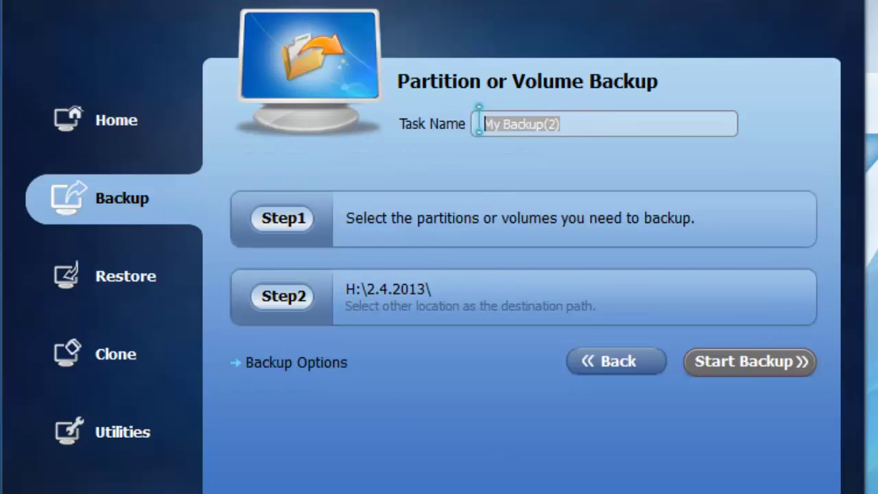
left_click(127, 152)
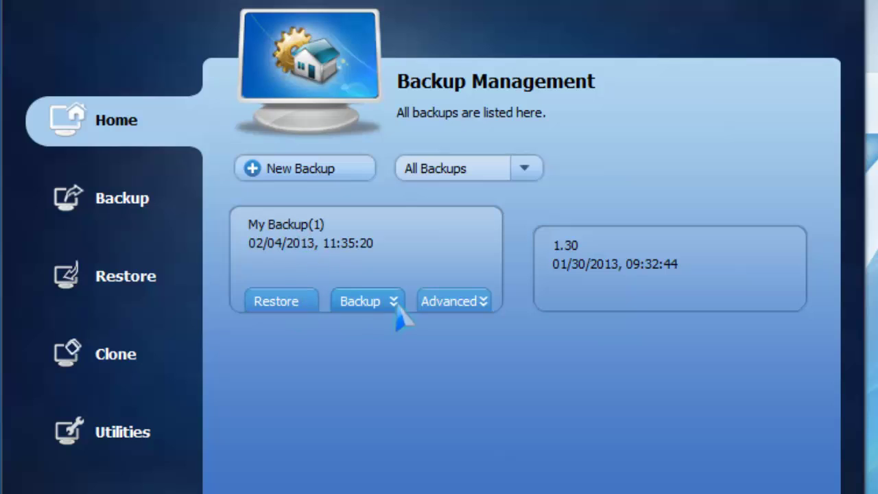
Delete the 1.30 backup from the backup list.
left_click(450, 303)
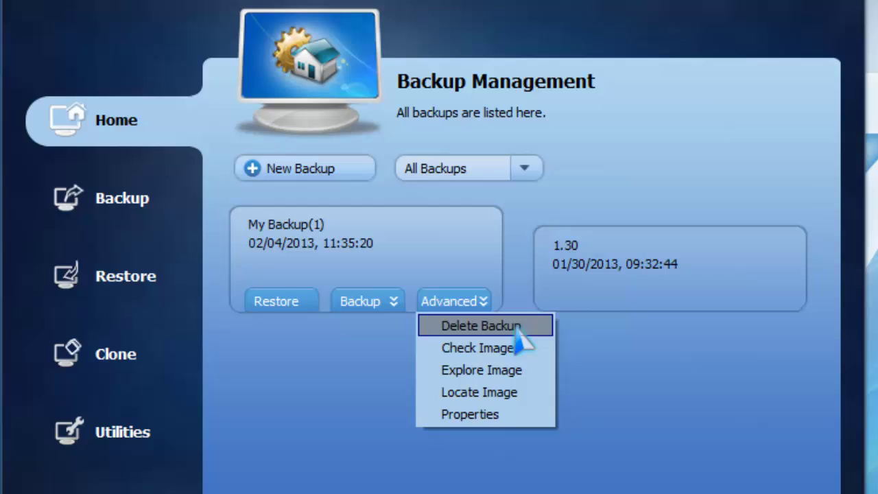
left_click(676, 284)
left_click(781, 299)
left_click(740, 325)
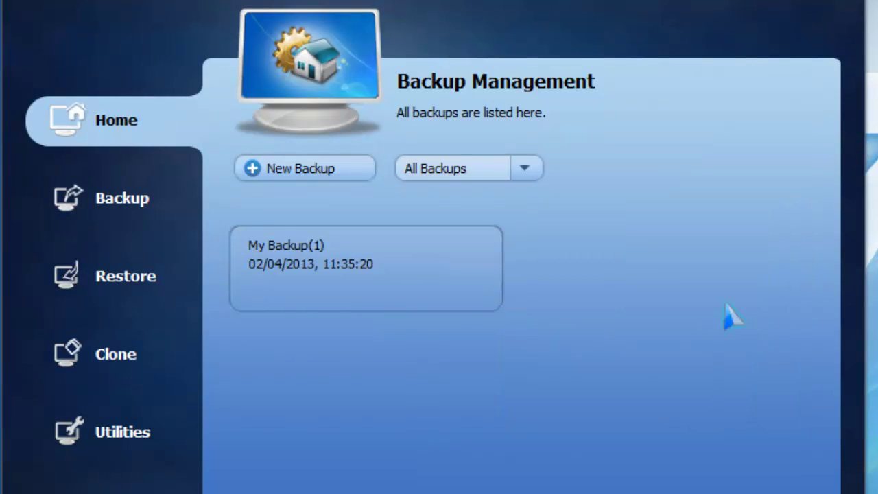
Examine the general details, versions and disk map in the task properties of My Backup(1), and close them.
mouse_move(388, 231)
left_click(437, 300)
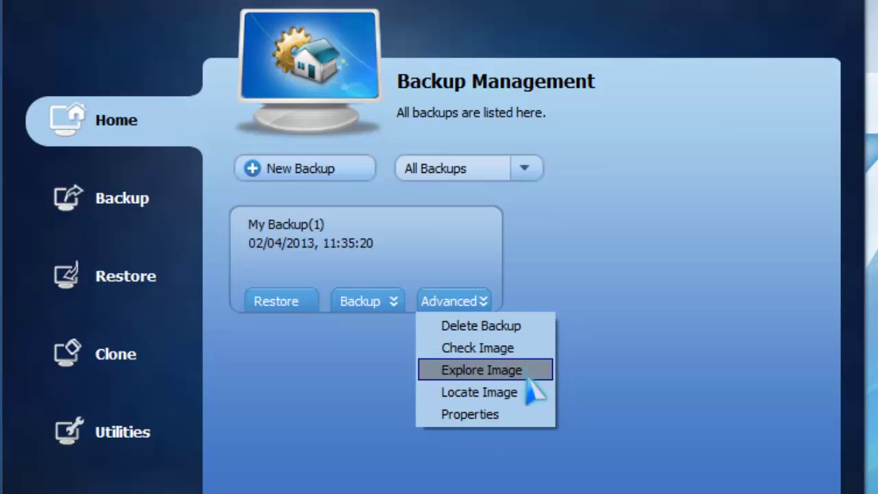
left_click(524, 414)
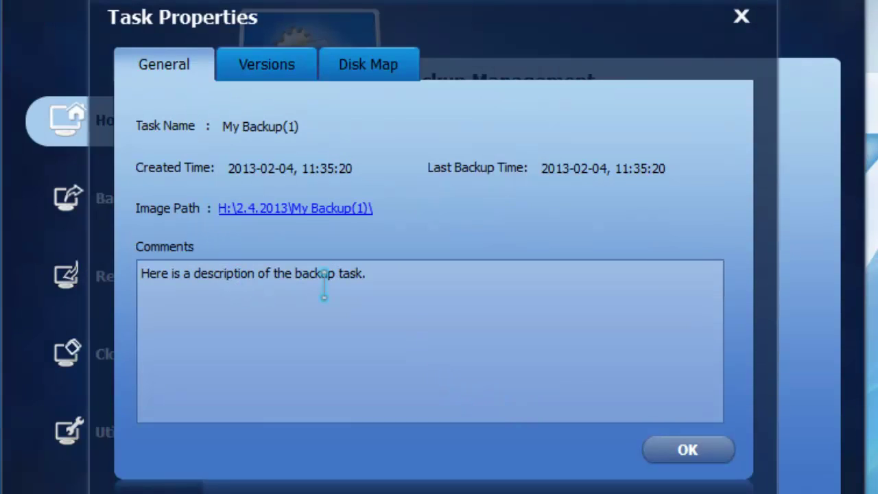
left_click(279, 76)
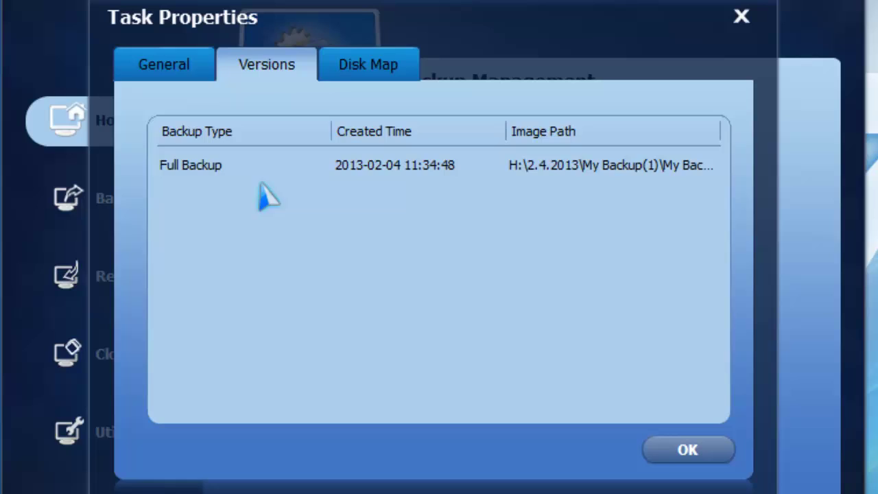
left_click(348, 63)
left_click(672, 447)
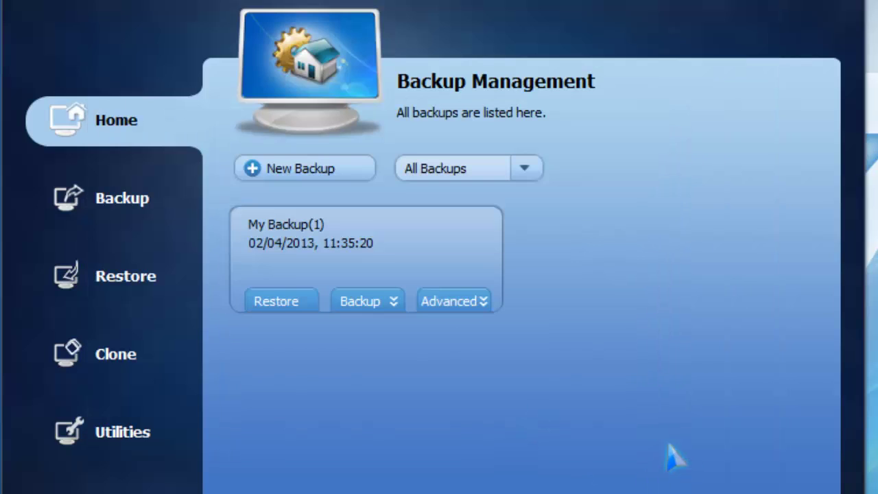
Check the backup types offered for My Backup(1), and open its restore with the full backup point selected.
left_click(384, 302)
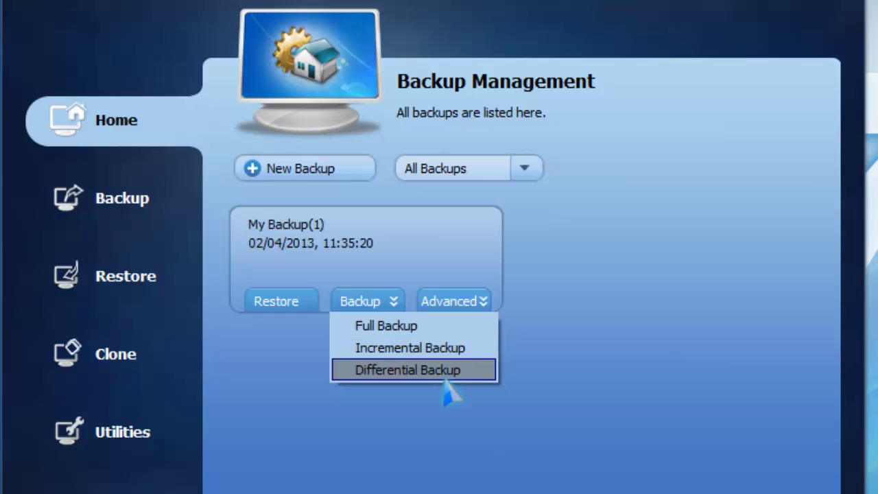
left_click(438, 439)
left_click(295, 312)
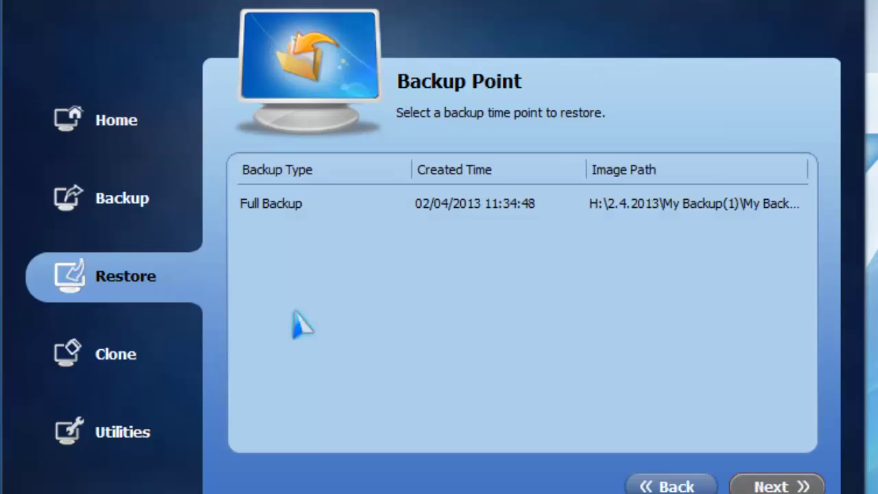
left_click(279, 212)
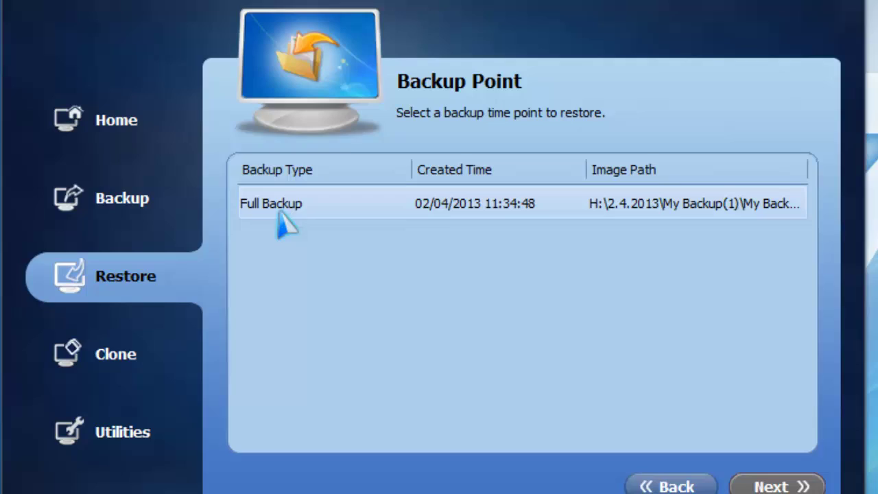
left_click(295, 213)
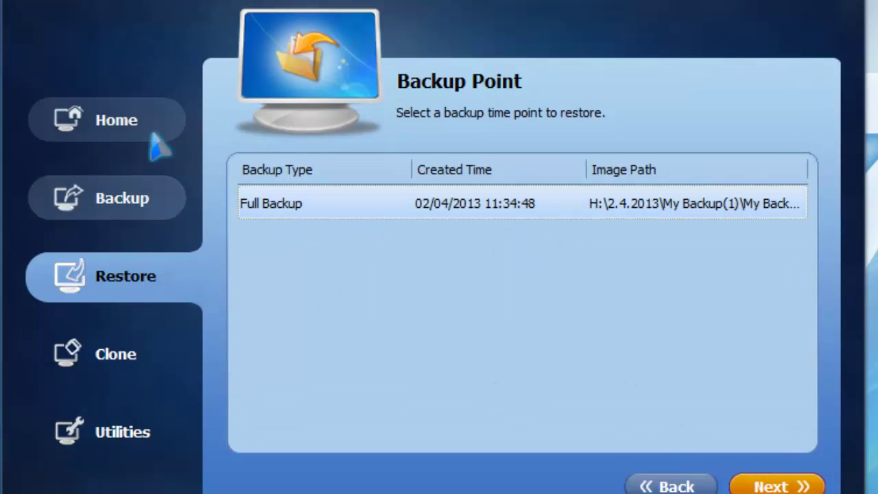
Switch to Windows Explorer, examine My Backup(1).adi in the 2.4.2013\My Backup(1) folder on drive H:, and close the window.
key("super")
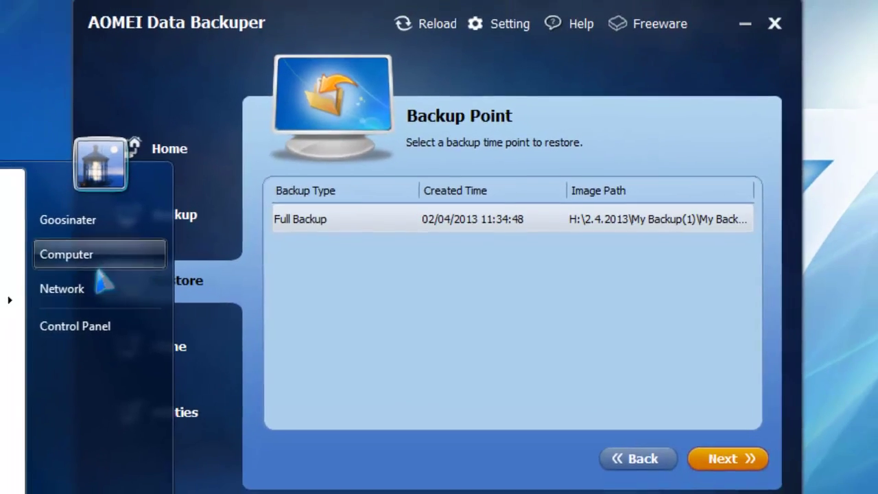
left_click(51, 243)
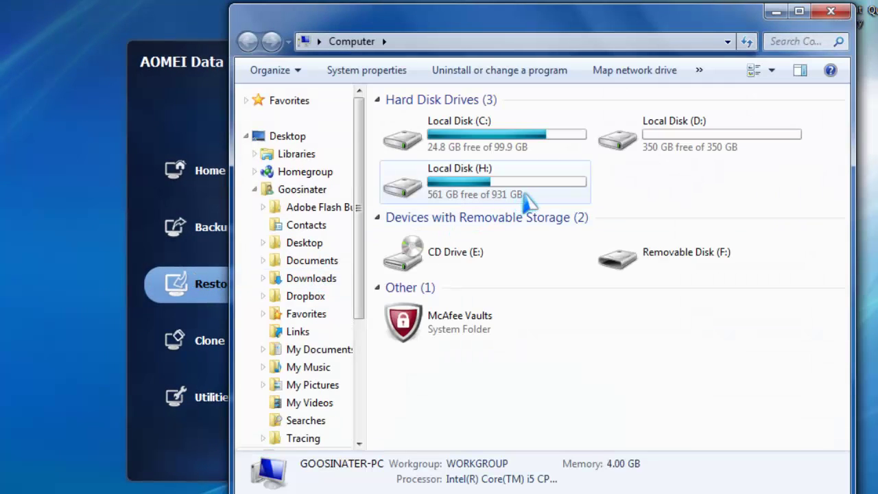
double_click(525, 200)
double_click(473, 113)
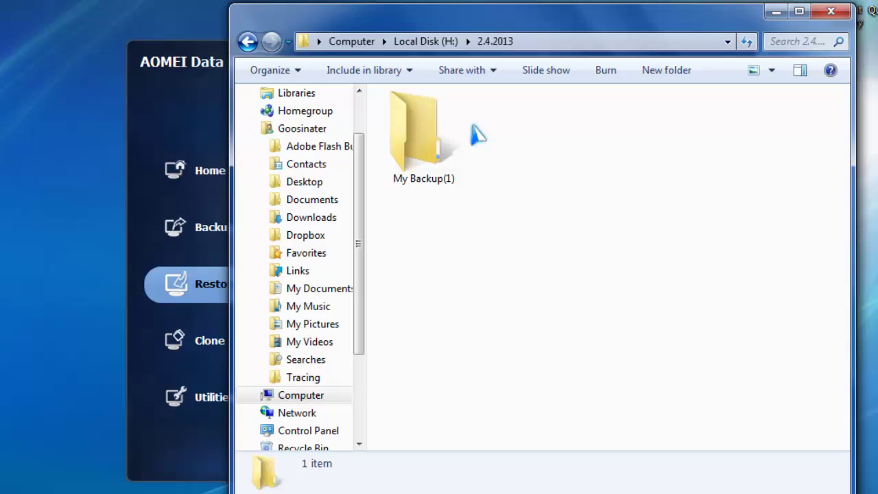
double_click(438, 147)
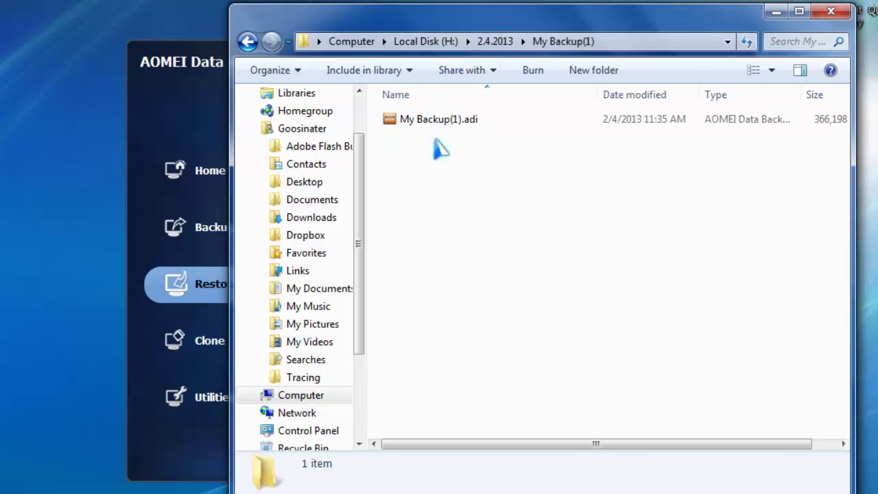
left_click(447, 120)
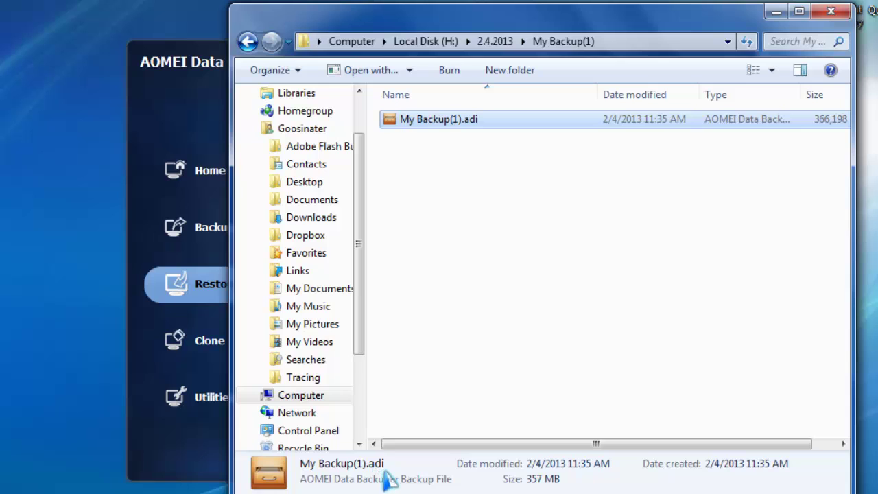
left_click(847, 12)
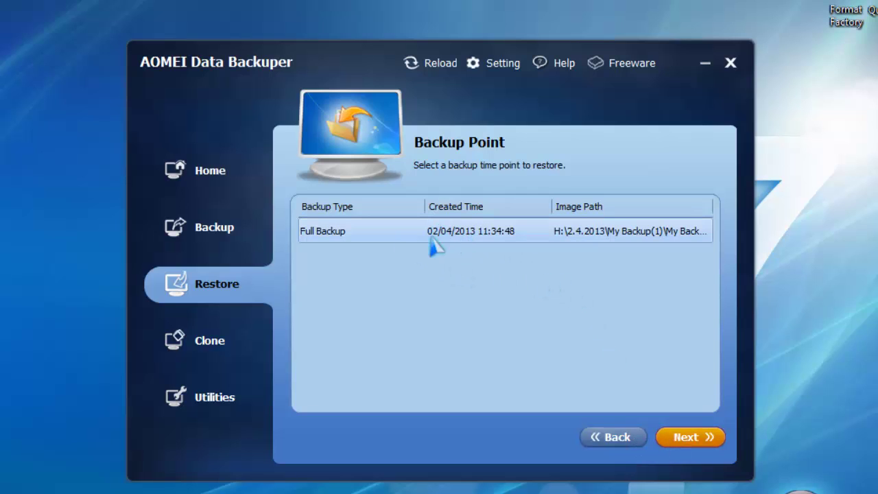
Walk through restoring the D: image onto partition D: up to the overwrite confirmation, decline it, and go back.
left_click(481, 240)
left_click(688, 436)
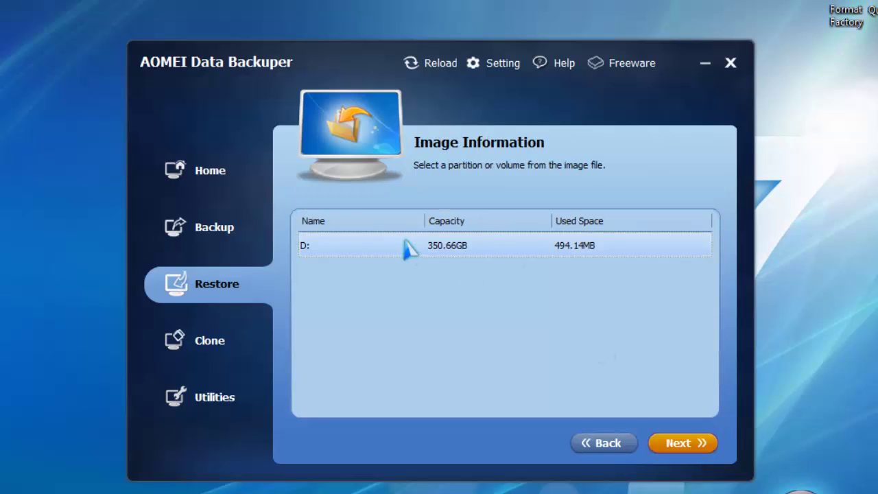
left_click(678, 442)
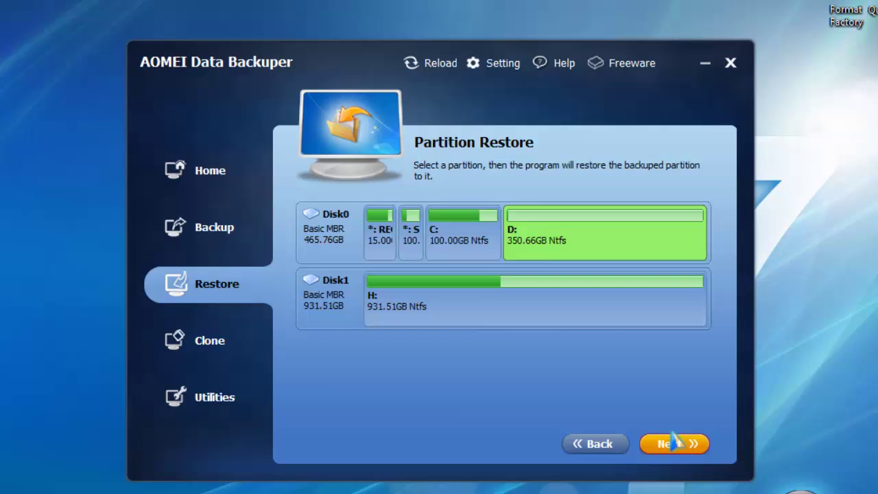
mouse_move(564, 248)
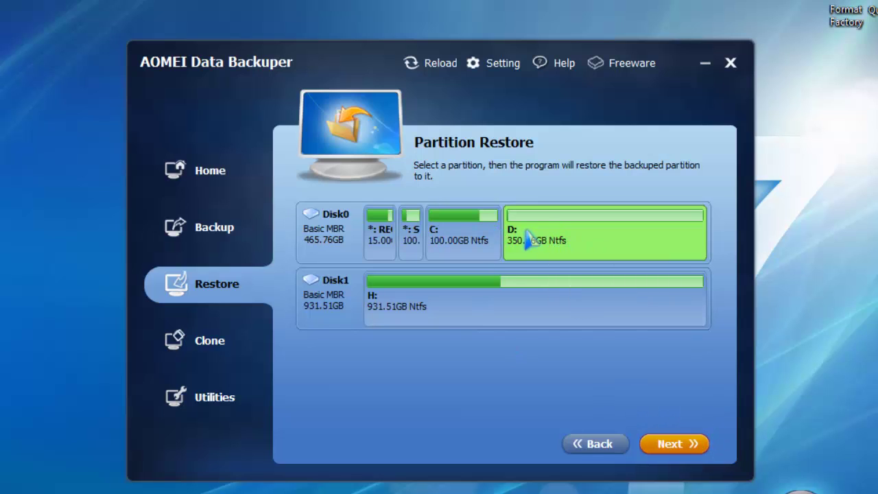
left_click(690, 446)
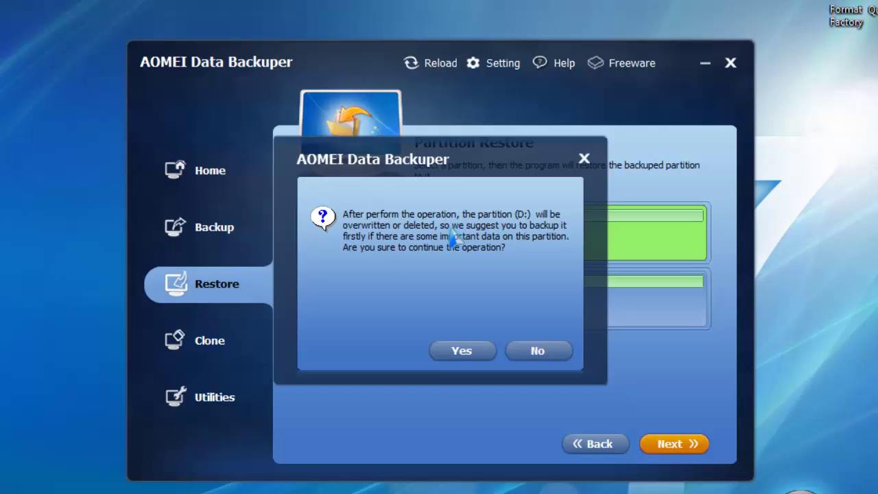
left_click(557, 351)
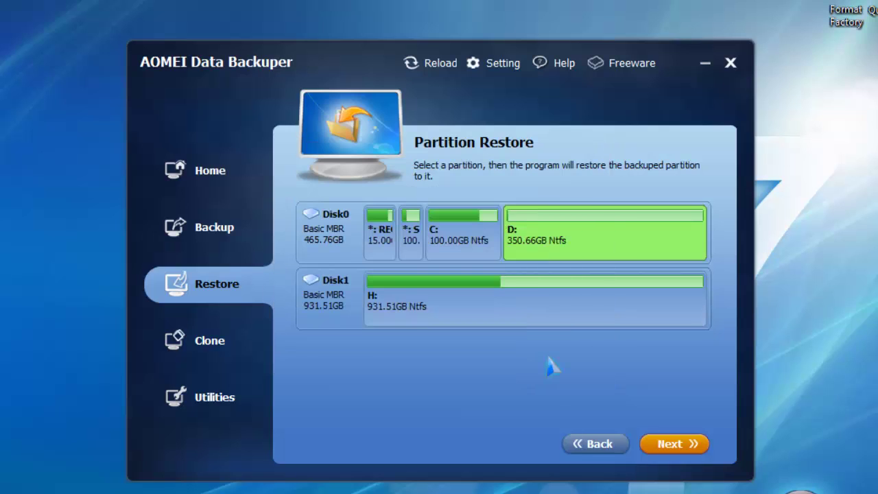
left_click(601, 445)
left_click(606, 442)
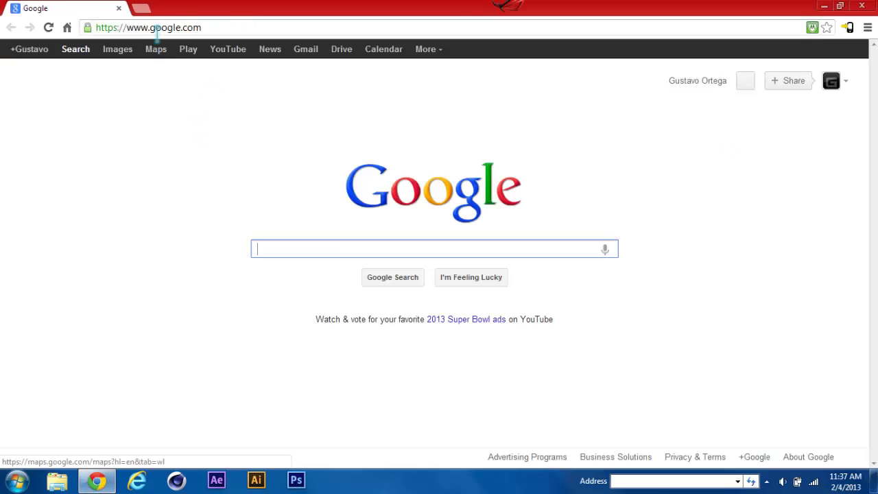
Switch to Chrome, open YouTube and search for "AOMEI Technology".
left_click(226, 27)
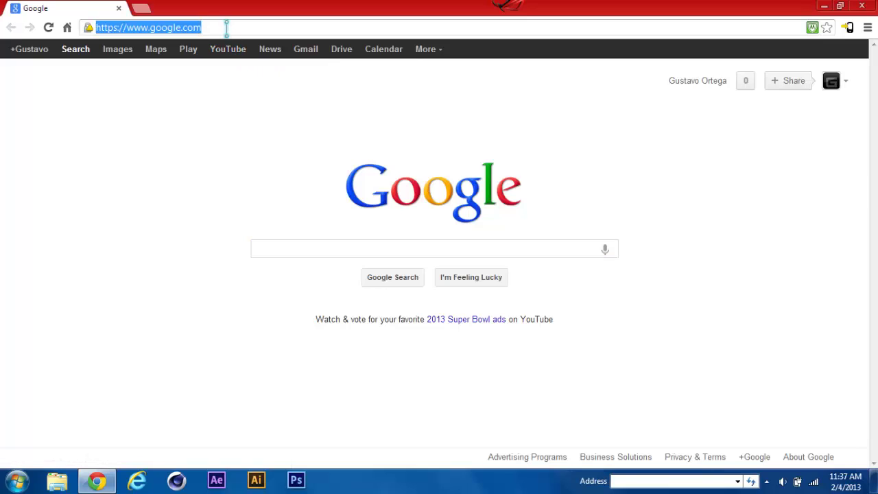
left_click(240, 49)
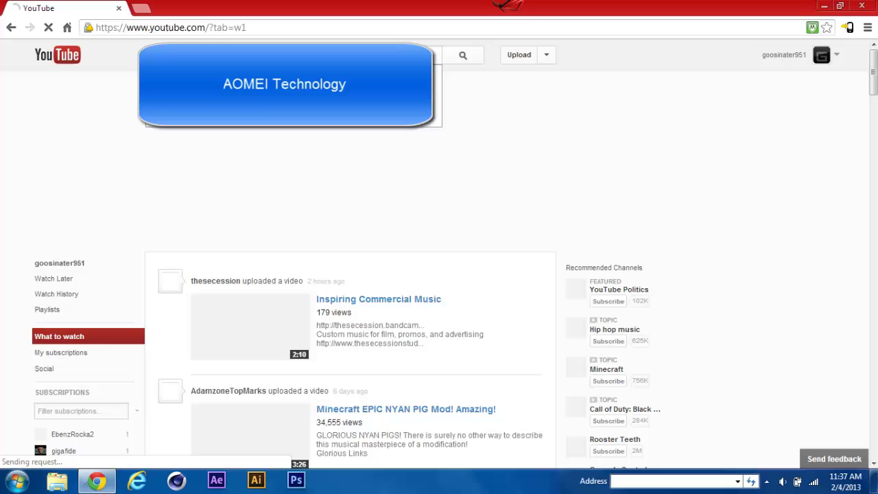
type("ao")
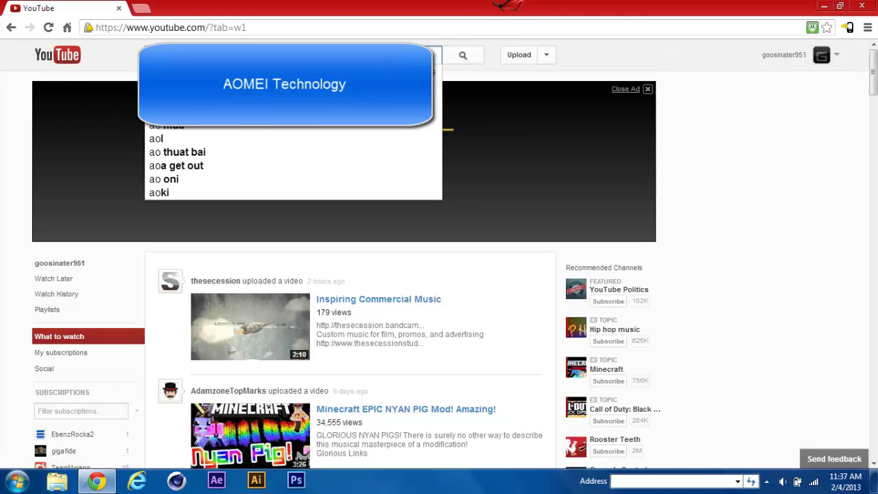
key("ctrl+a")
type("AOMEI Technology")
key("Return")
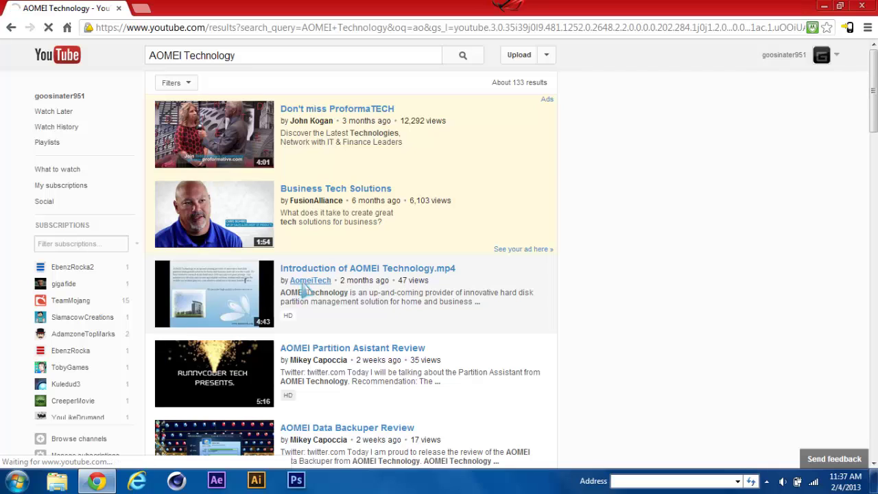
Open the AomeiTech channel from the search results and look over its featured video and playlists.
left_click(301, 283)
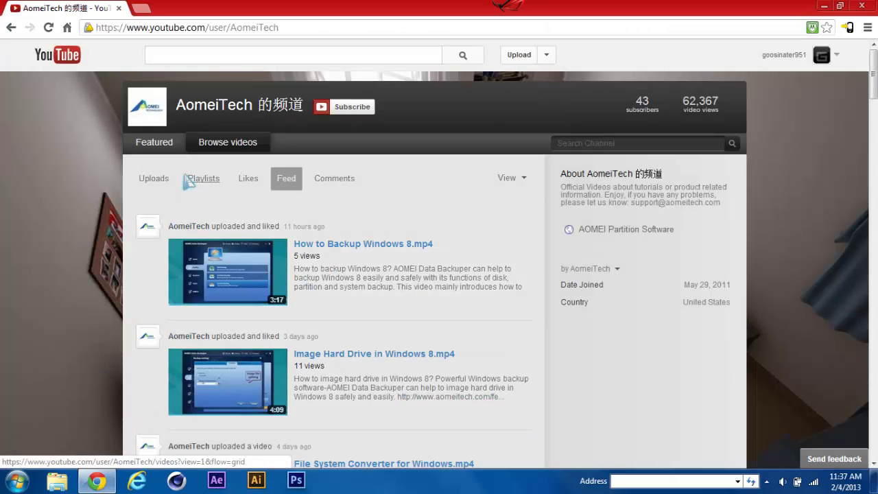
left_click(159, 144)
scroll(63, 221, "down", 2)
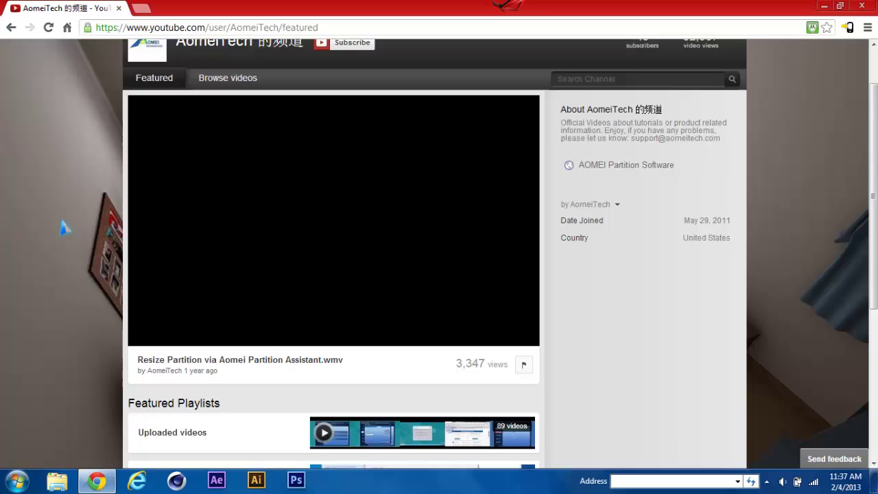
scroll(57, 232, "down", 1)
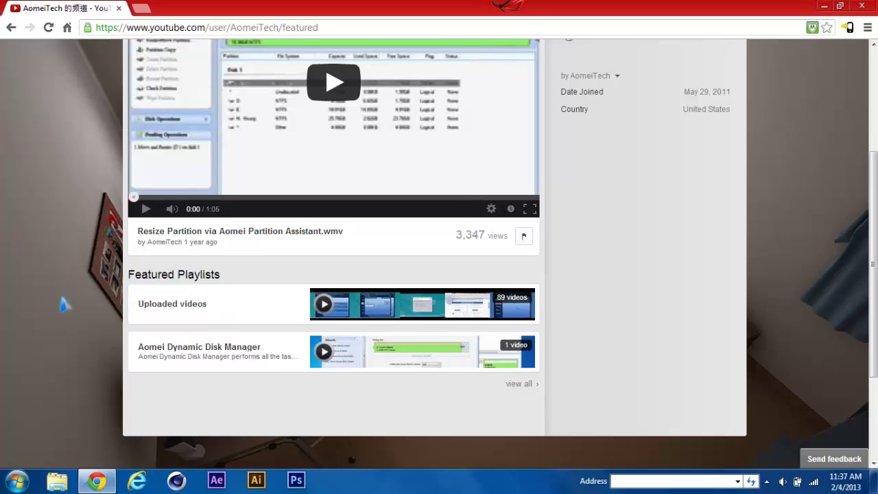
scroll(72, 310, "up", 2)
scroll(76, 312, "up", 1)
scroll(76, 310, "down", 1)
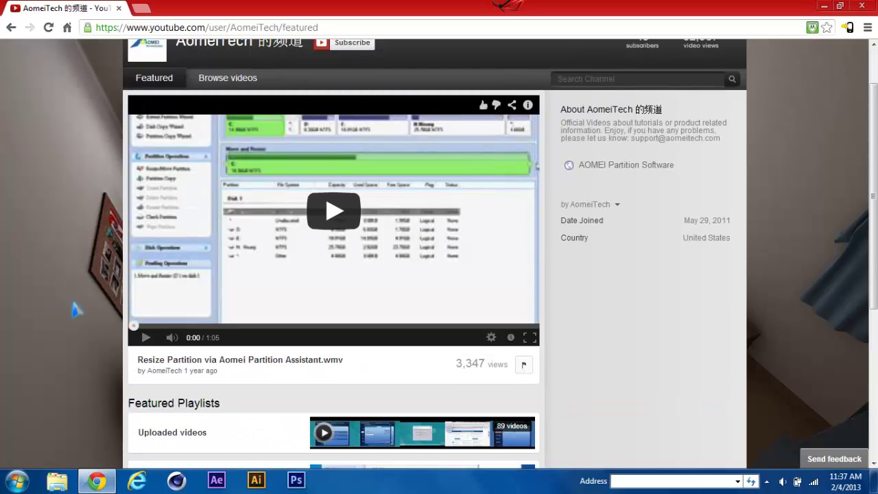
Open the AOMEI Partition Software website linked on the channel, look through its home page, and close it.
left_click(642, 168)
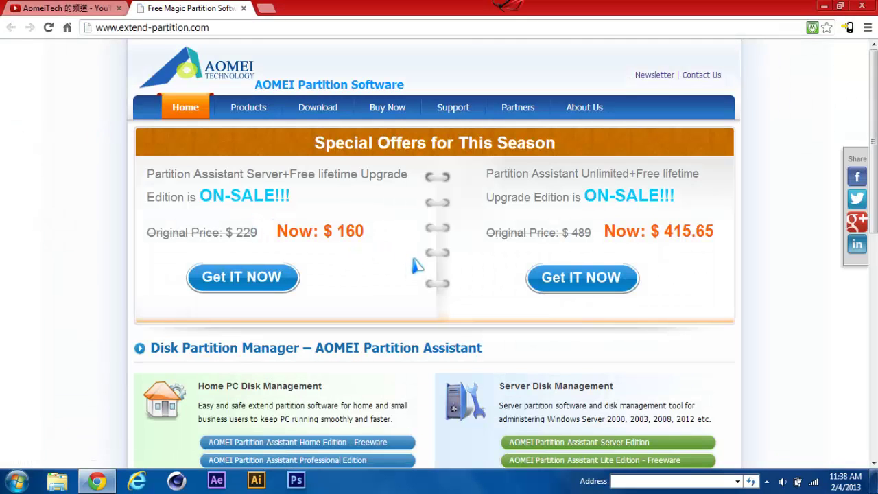
scroll(425, 266, "down", 3)
scroll(429, 263, "up", 3)
scroll(431, 267, "down", 4)
scroll(431, 267, "up", 4)
left_click(244, 8)
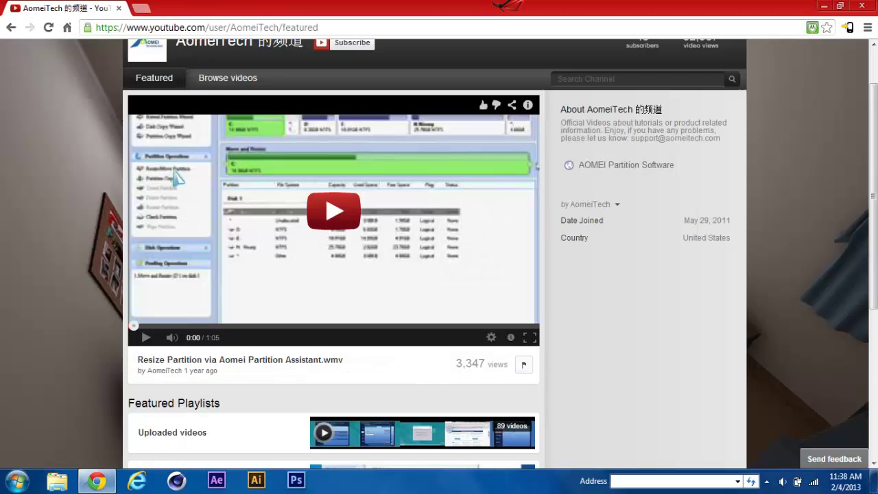
Close the browser and refresh the Windows desktop.
scroll(79, 262, "up", 1)
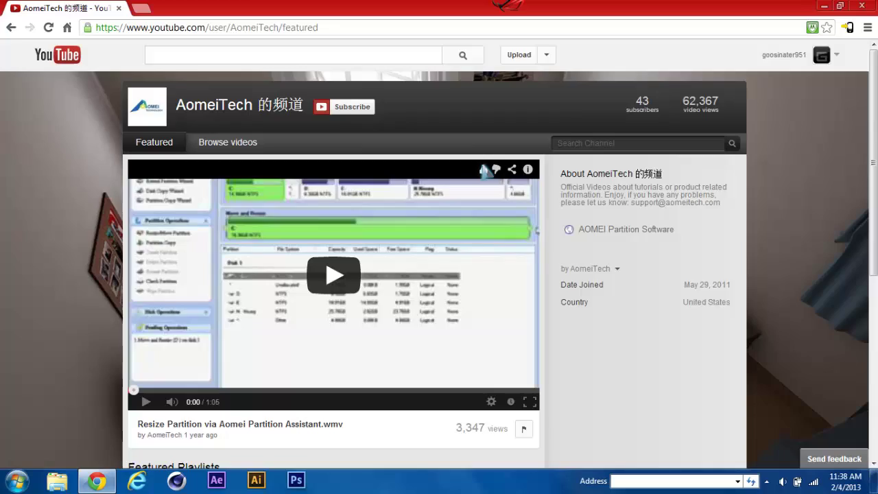
left_click(859, 5)
right_click(308, 118)
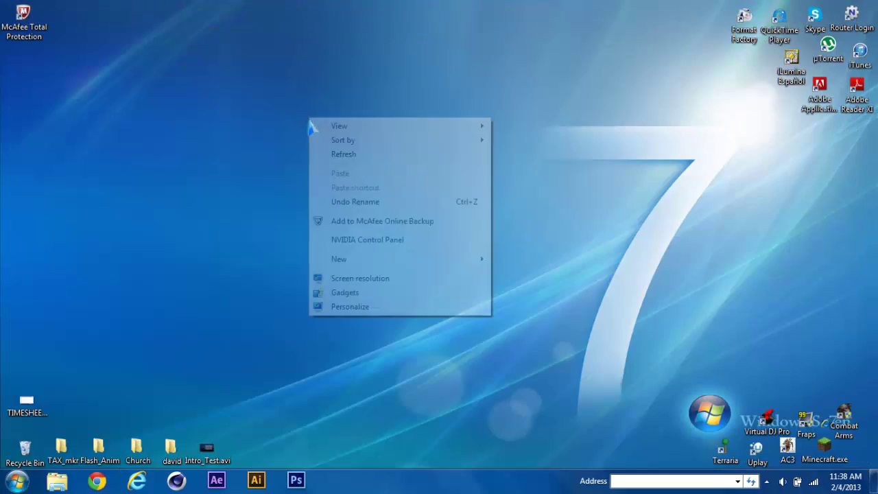
left_click(337, 153)
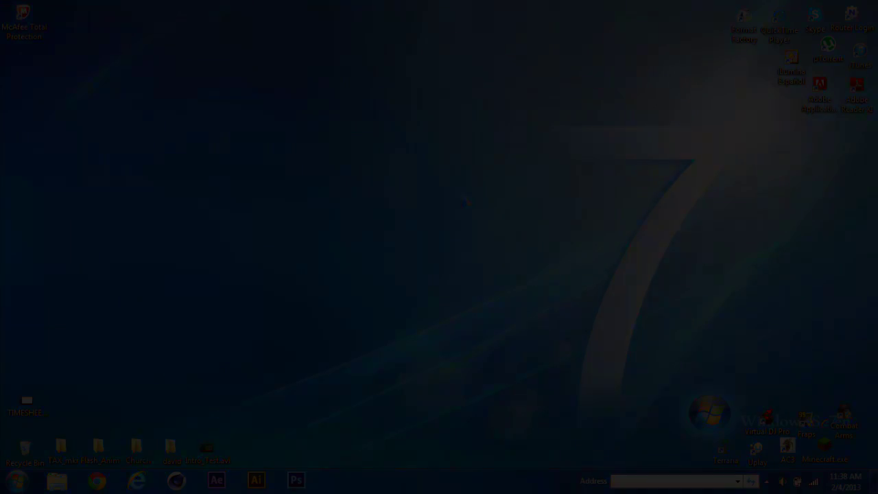